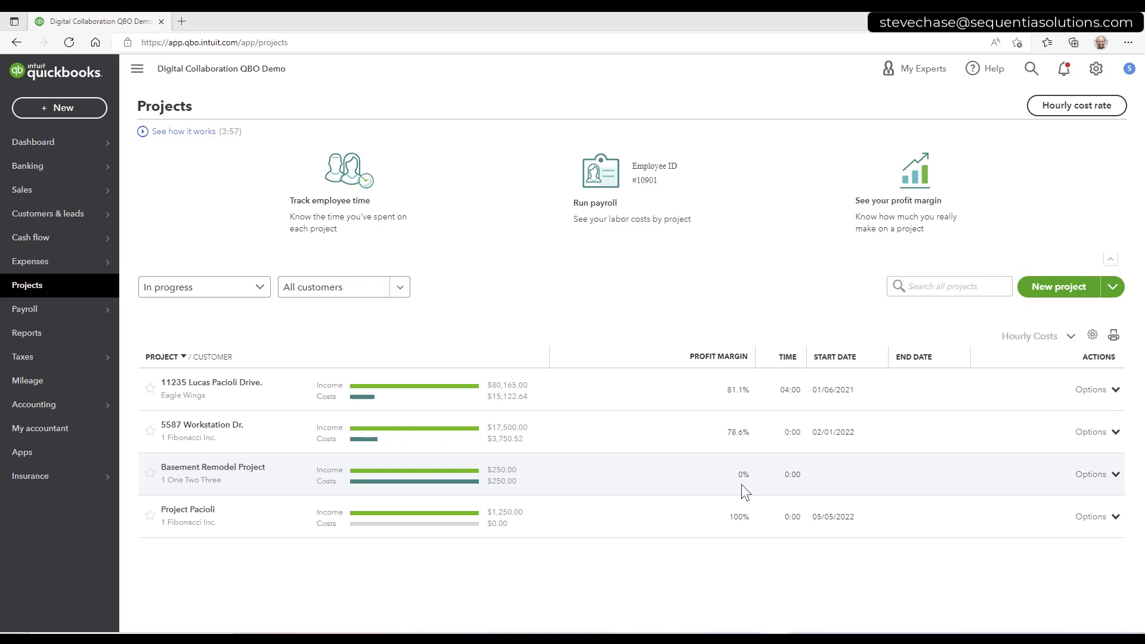
# - Open the saved custom report Profit and Loss by Customer - 7 Lucky Stars
pyautogui.click(68, 293)
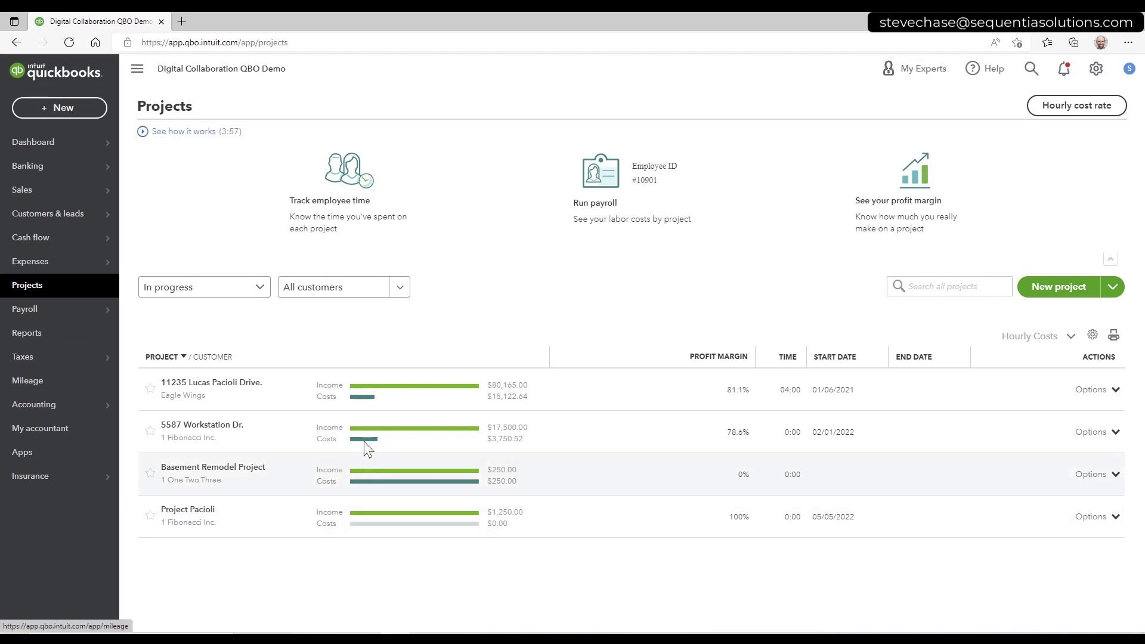
pyautogui.click(63, 344)
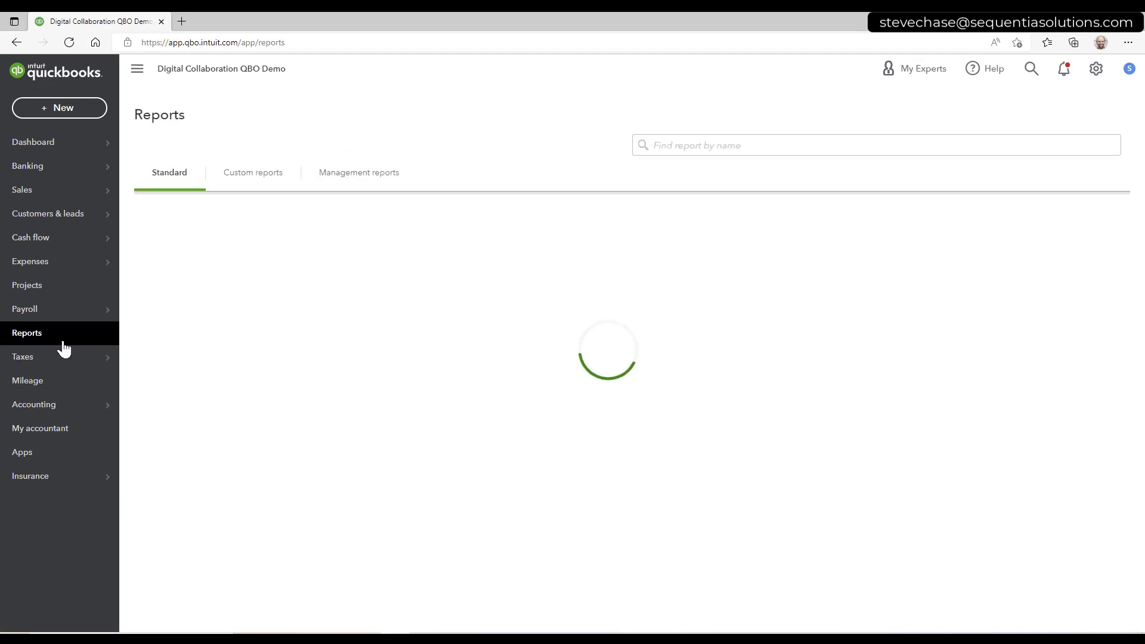
pyautogui.click(269, 273)
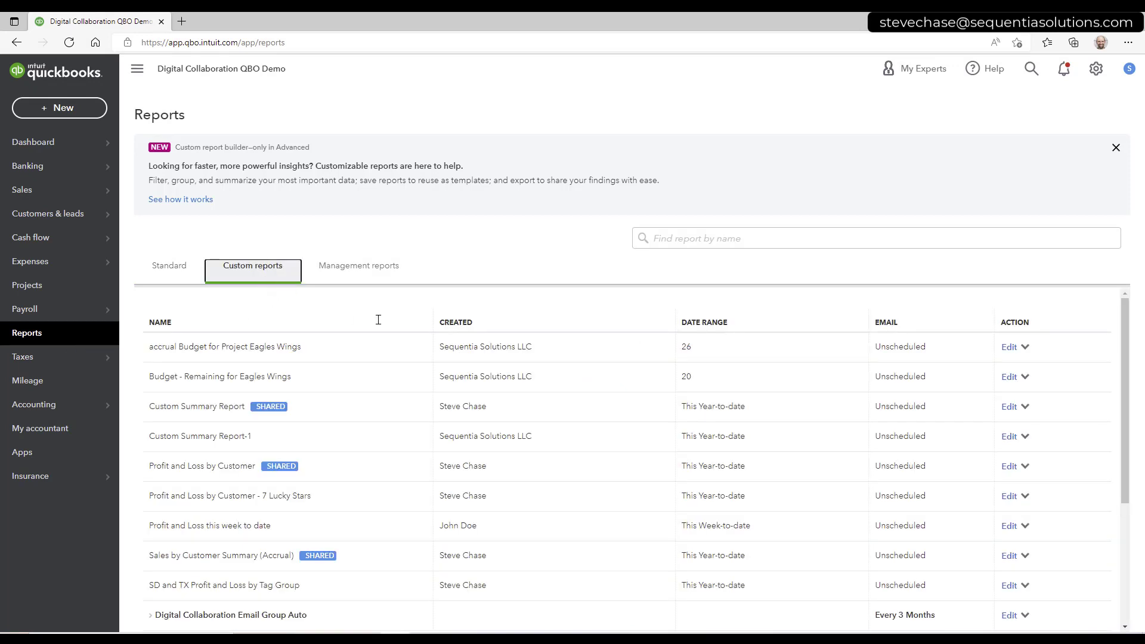
pyautogui.scroll(-5, 380, 321)
pyautogui.scroll(5, 380, 320)
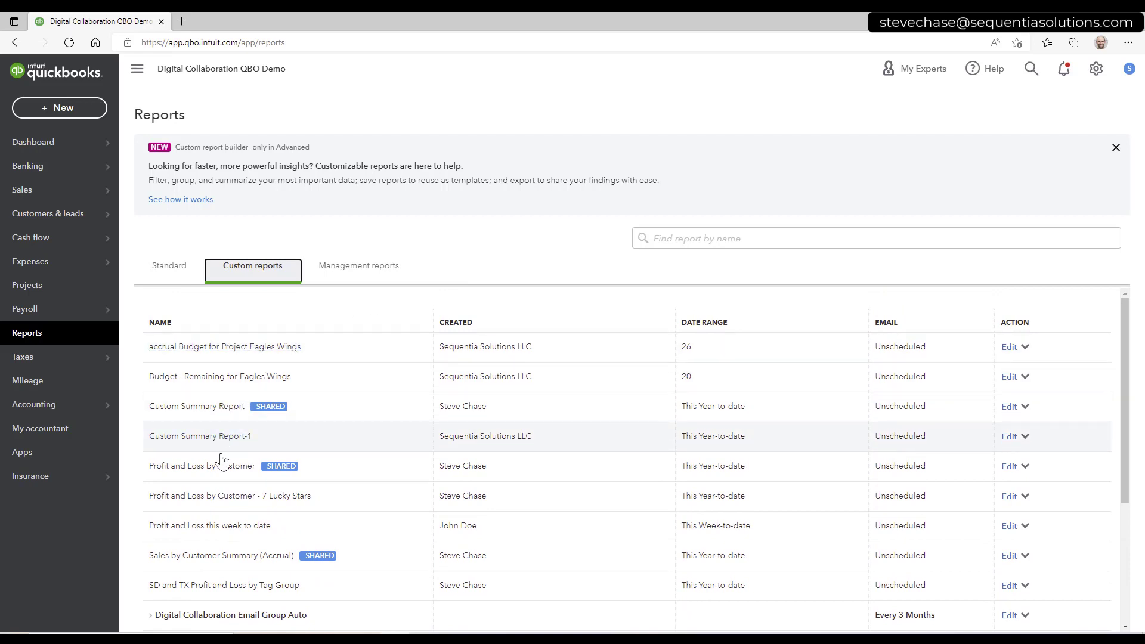
pyautogui.click(215, 503)
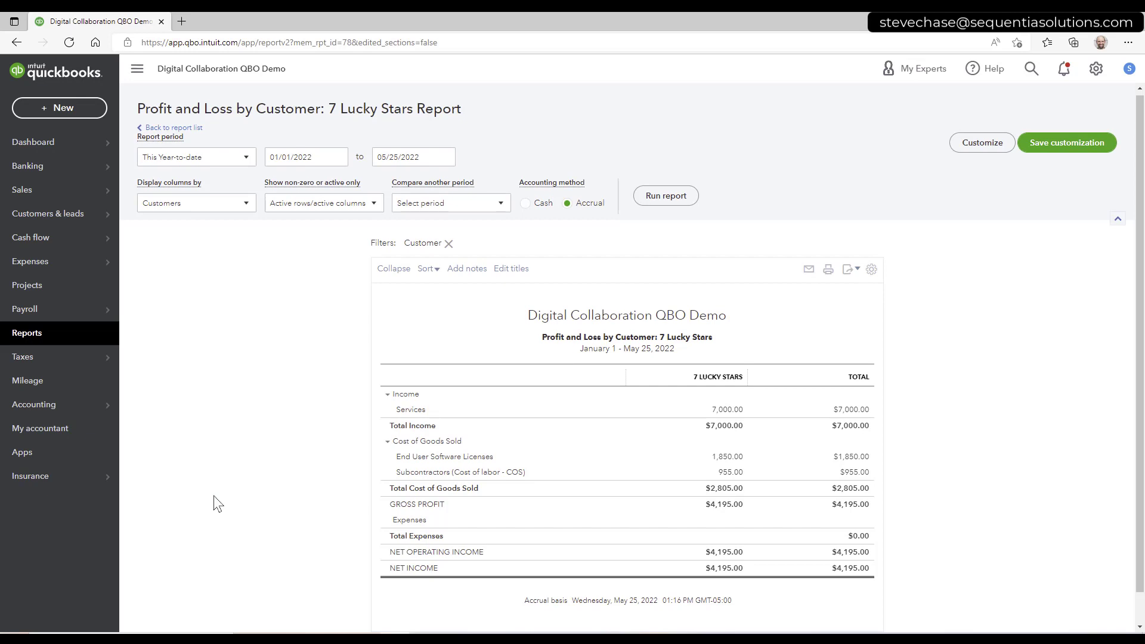
# - Trace the $7,000.00 income to its invoices, view invoice 1017, and return to the summary
pyautogui.click(733, 414)
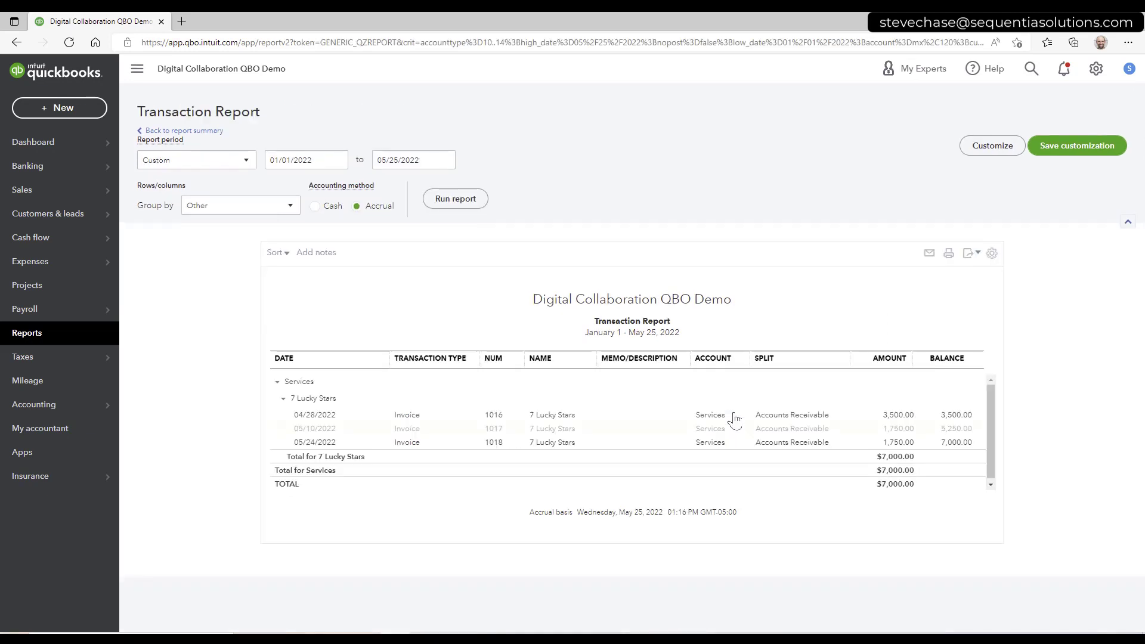
pyautogui.click(565, 435)
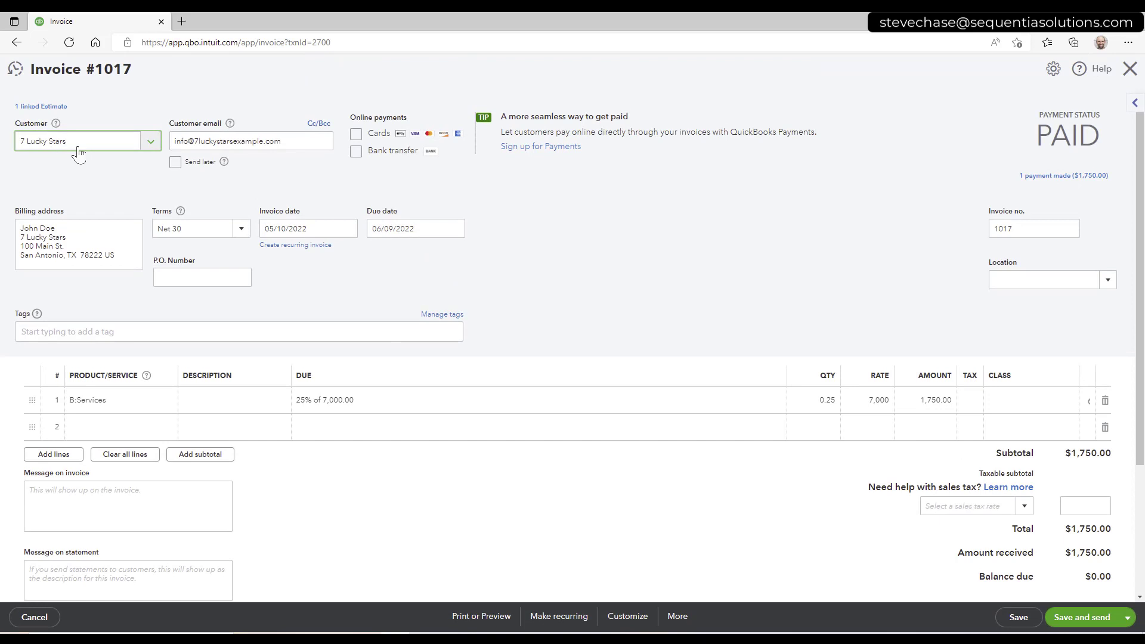
pyautogui.click(1129, 71)
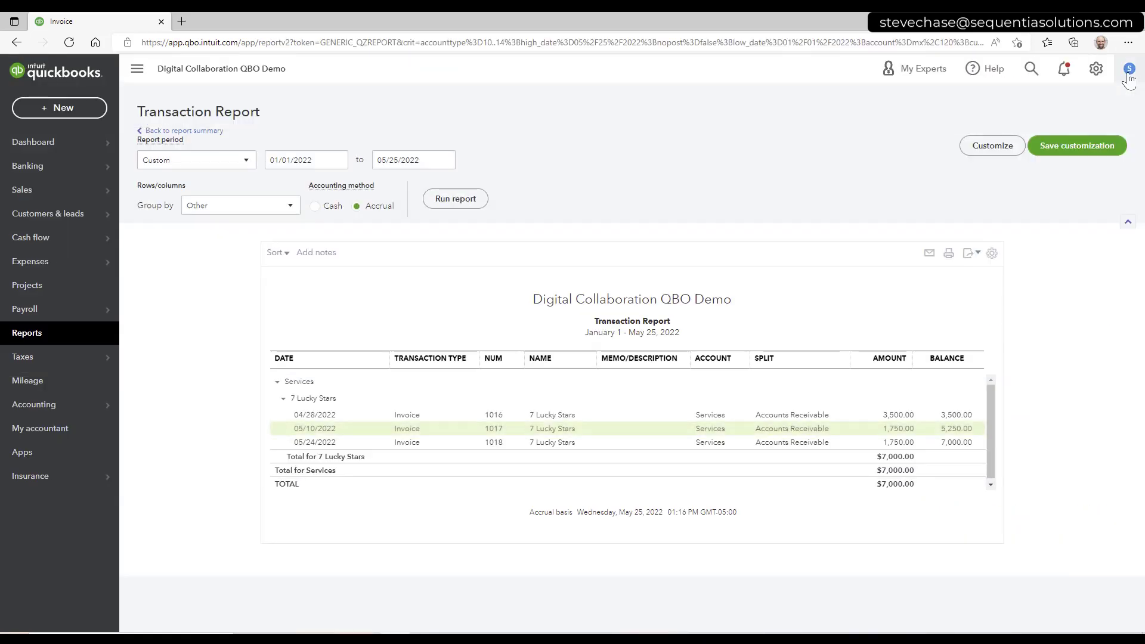
pyautogui.click(217, 131)
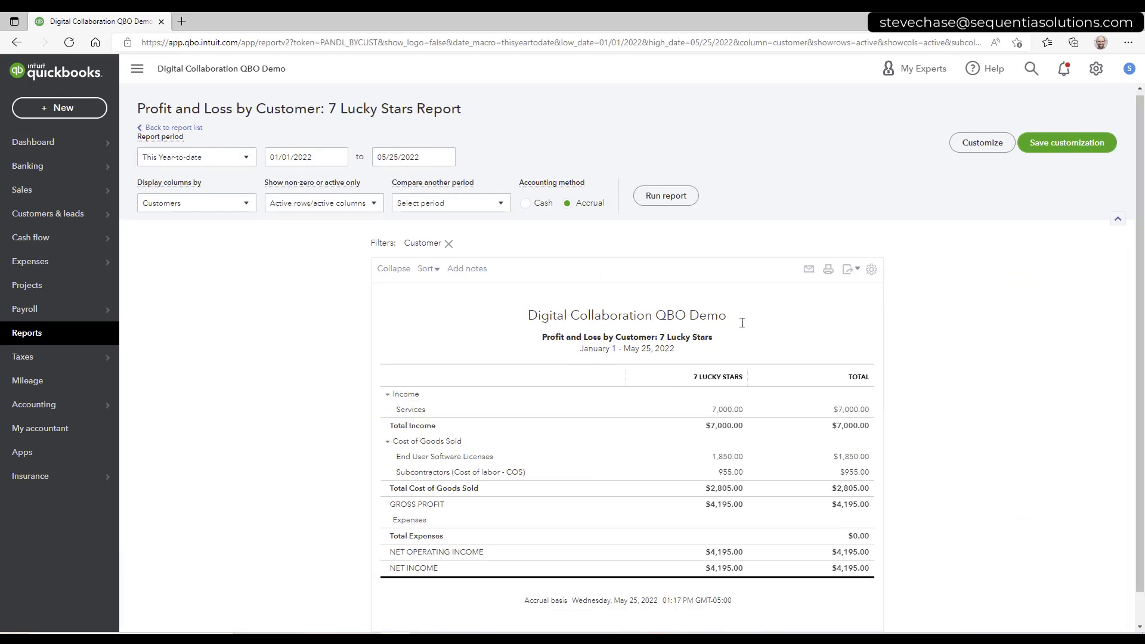
# - Drill into the costs and confirm the 98 Rayado expense line's customer is 7 Lucky Stars
pyautogui.click(730, 472)
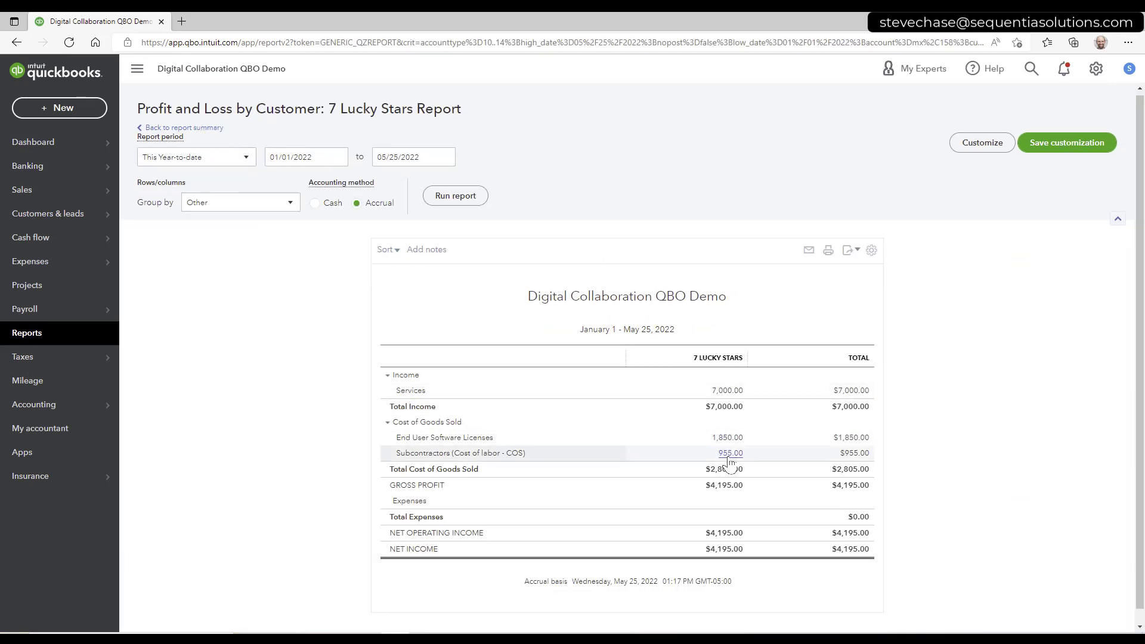
pyautogui.click(533, 416)
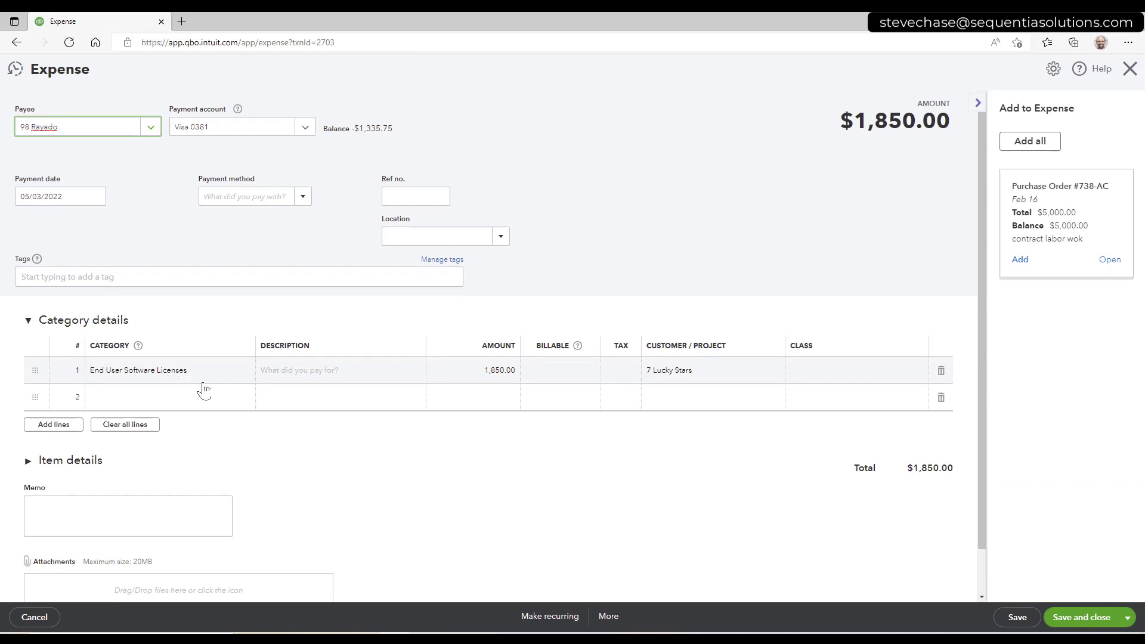
pyautogui.click(681, 376)
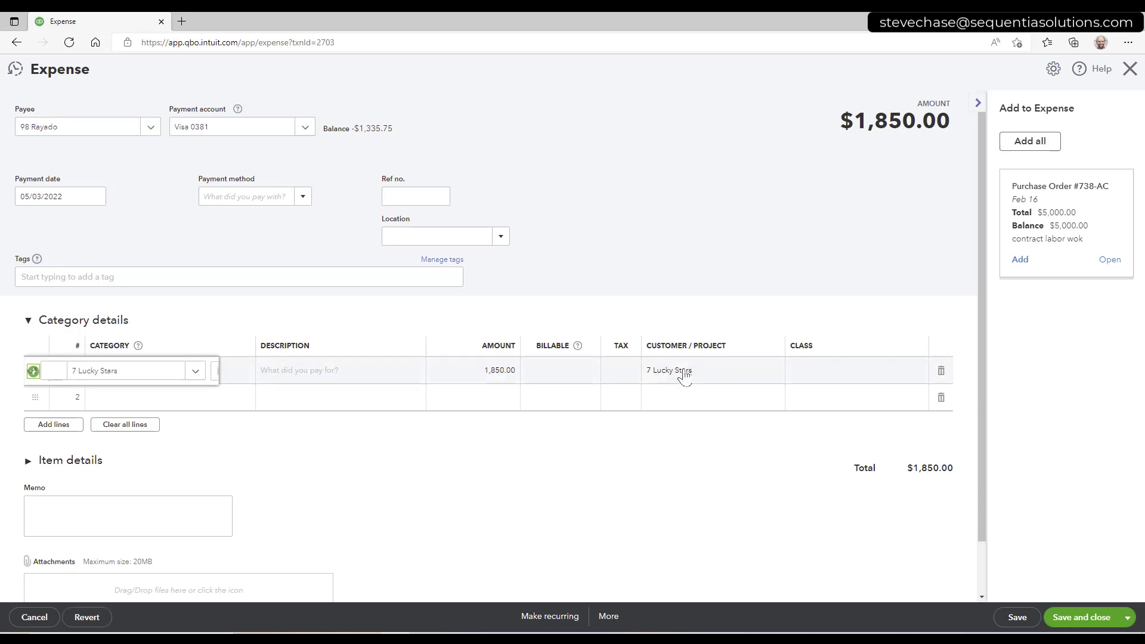
pyautogui.click(781, 372)
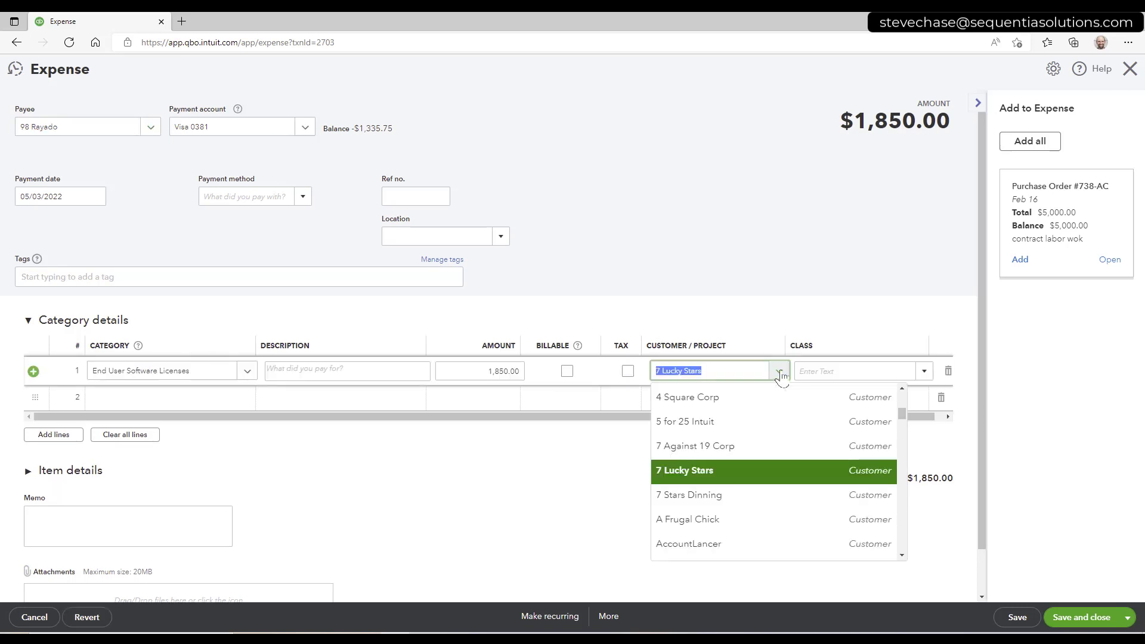
pyautogui.click(720, 478)
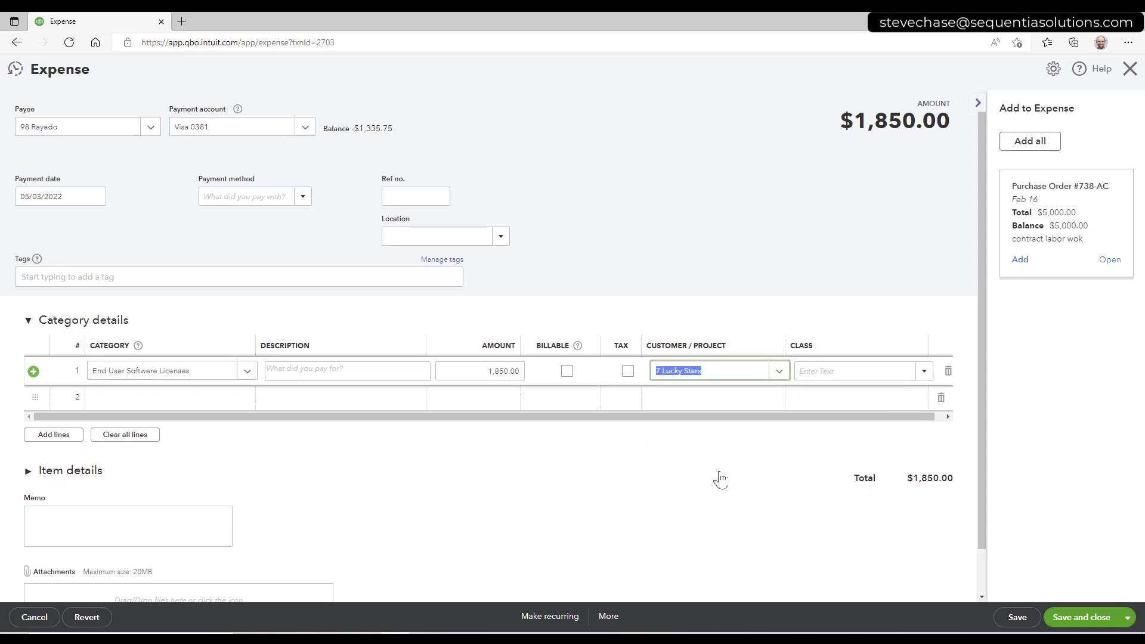
pyautogui.click(720, 478)
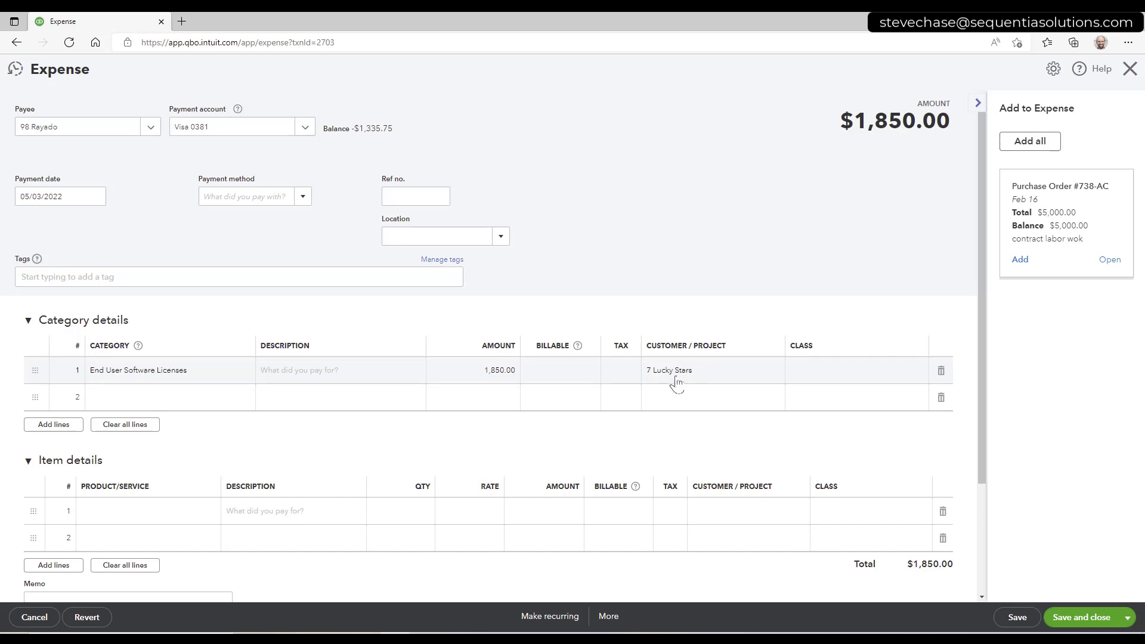
# - Leave the expense unsaved and drill into the $955.00 subcontractor cost from the summary
pyautogui.click(1130, 69)
pyautogui.click(636, 361)
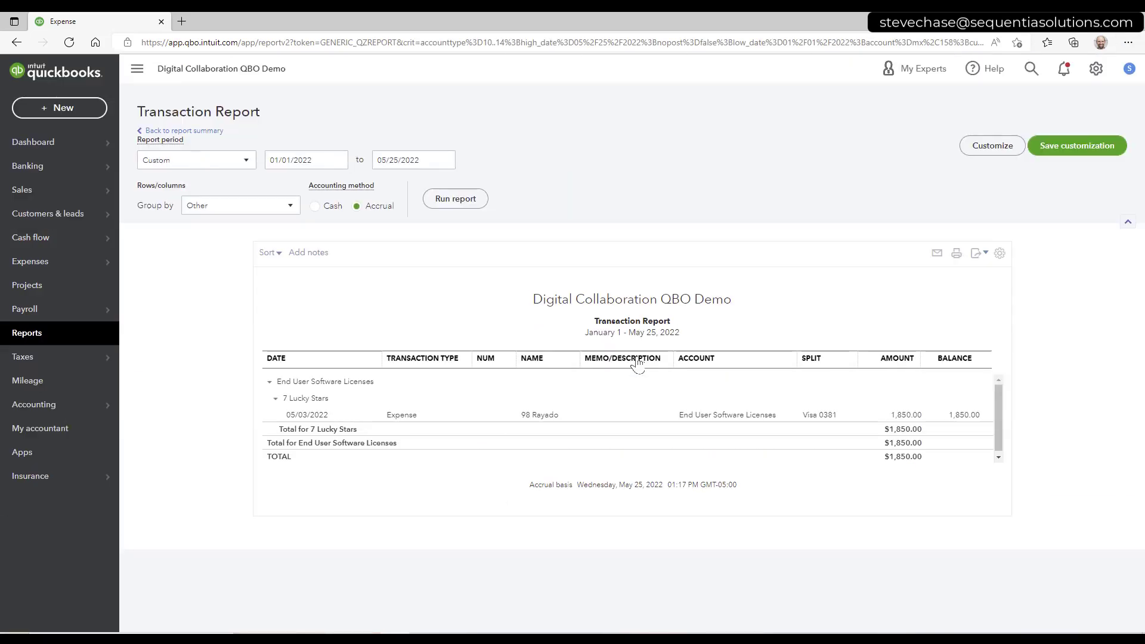
pyautogui.click(198, 131)
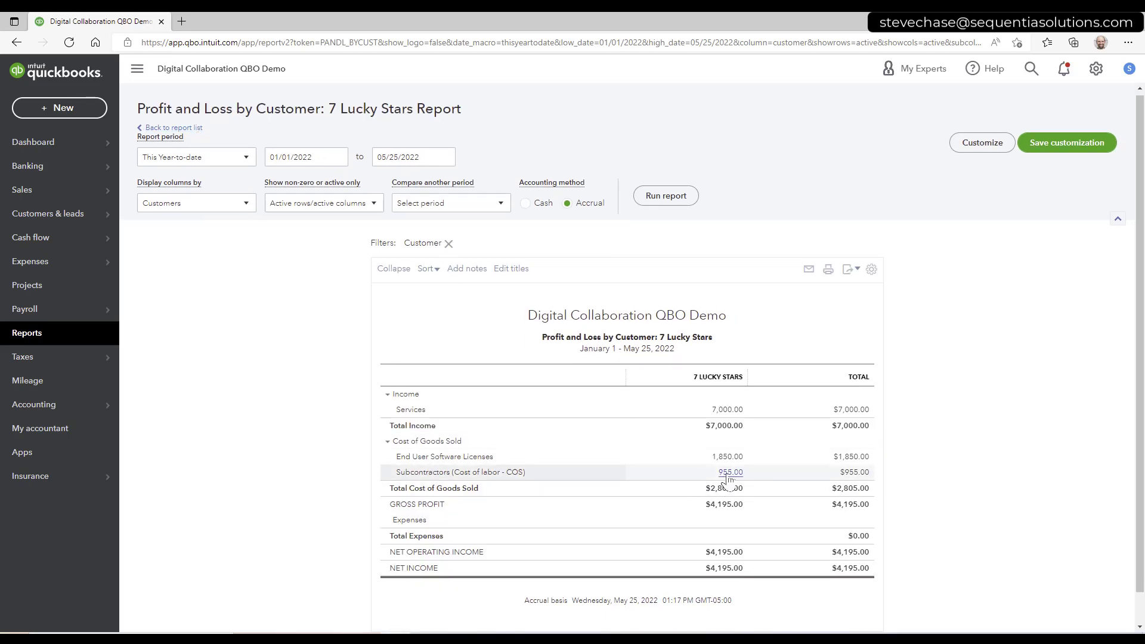
pyautogui.click(727, 475)
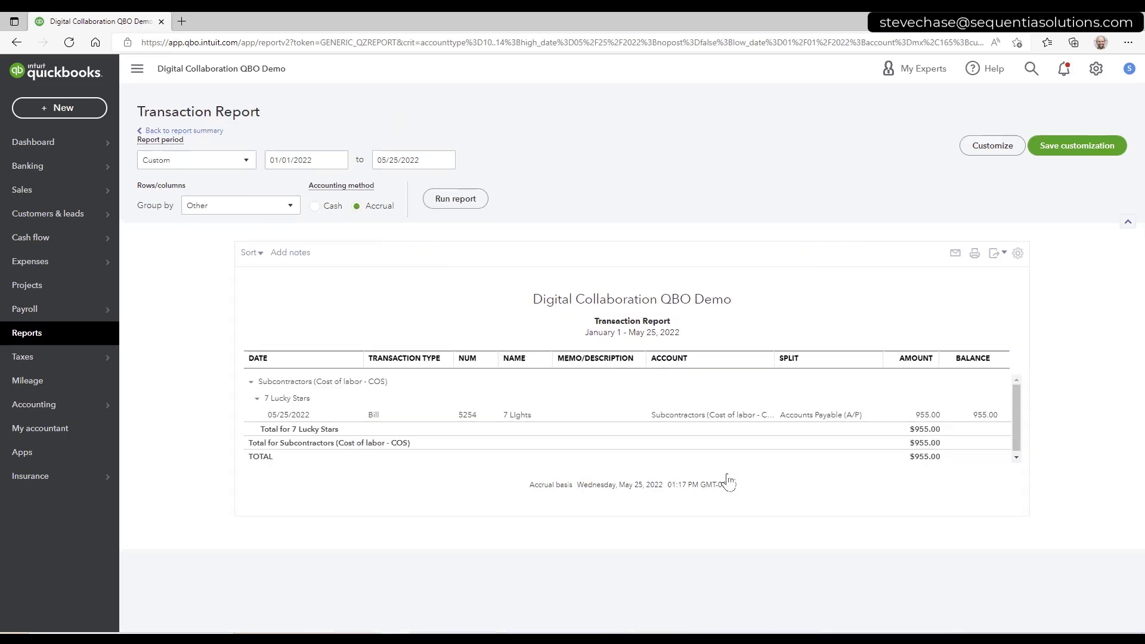
pyautogui.click(721, 419)
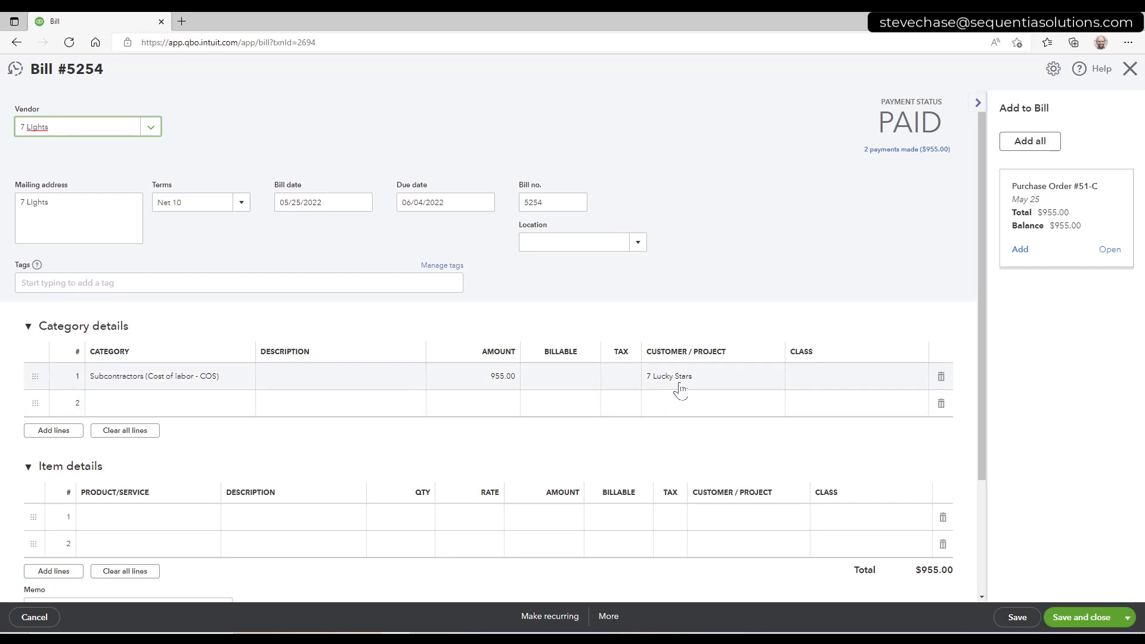
pyautogui.click(1130, 69)
# - Launch Paint from Windows search with a blank canvas
pyautogui.moveTo(337, 639)
pyautogui.press('super')
pyautogui.write('poi')
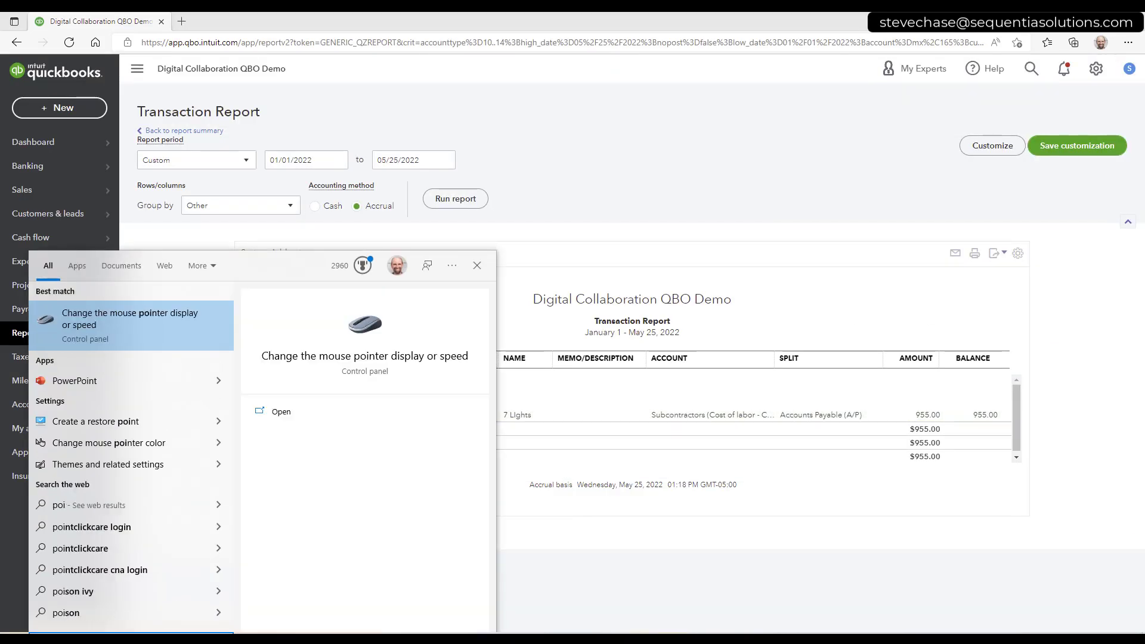
pyautogui.press('BackSpace')
pyautogui.press('BackSpace')
pyautogui.write('aint')
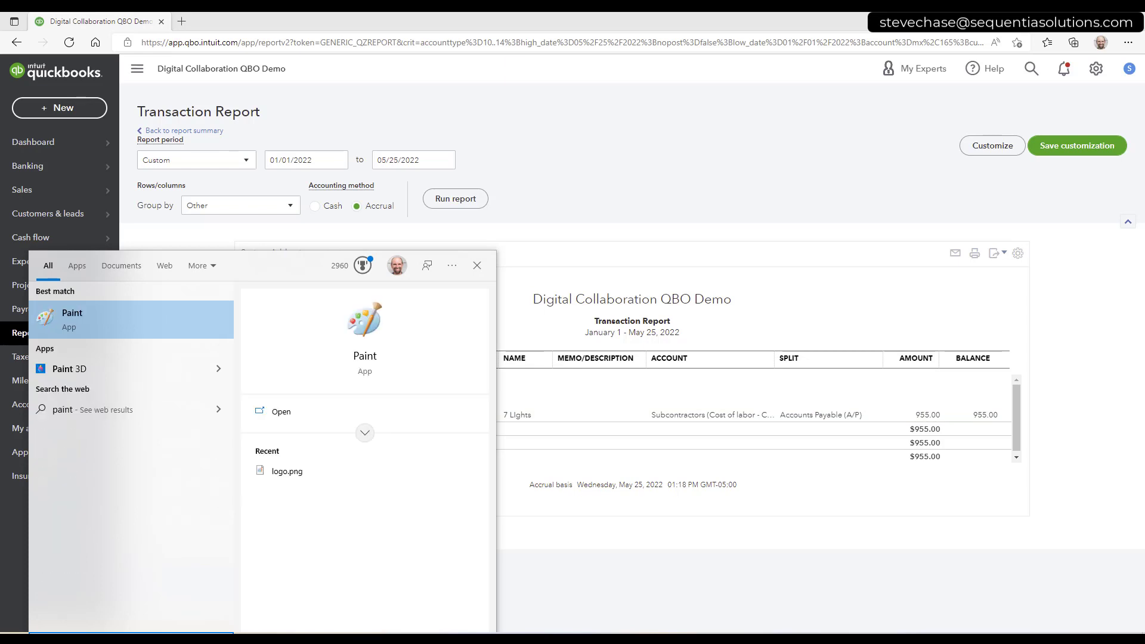
pyautogui.click(98, 323)
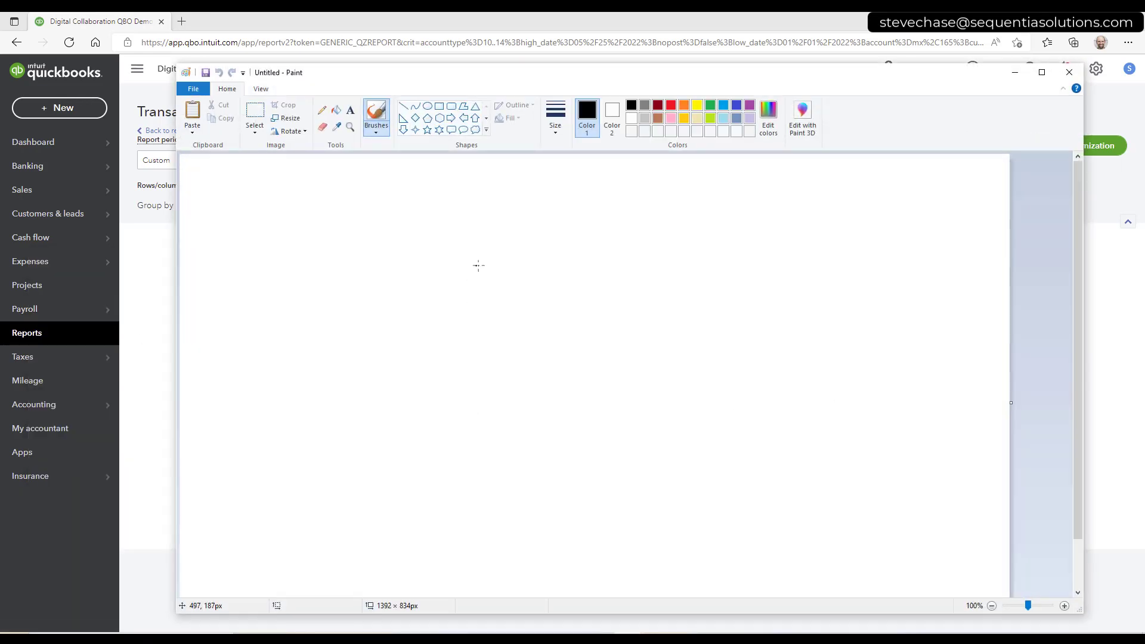
# - Sketch in black a C, a box labelled '7 lucky stars', an equals sign and 'Project'
pyautogui.moveTo(403, 243)
pyautogui.mouseDown()
pyautogui.moveTo(601, 278)
pyautogui.moveTo(749, 278)
pyautogui.moveTo(590, 215)
pyautogui.moveTo(400, 222)
pyautogui.mouseUp()
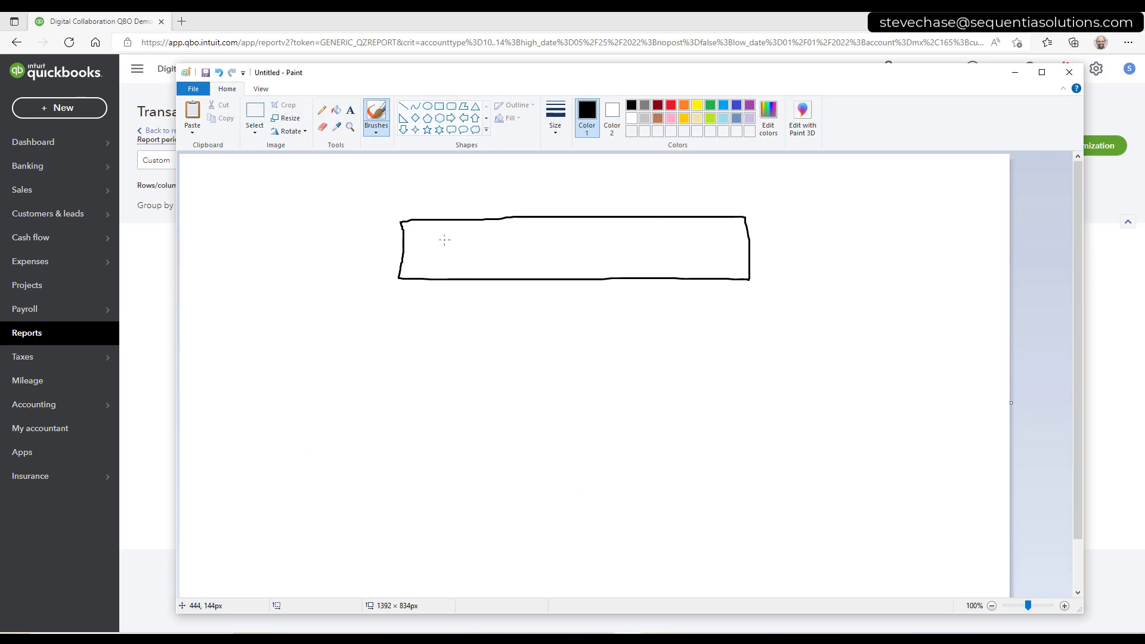
pyautogui.moveTo(447, 239)
pyautogui.mouseDown()
pyautogui.moveTo(459, 253)
pyautogui.moveTo(578, 247)
pyautogui.mouseUp()
pyautogui.moveTo(573, 240)
pyautogui.mouseDown()
pyautogui.moveTo(625, 254)
pyautogui.moveTo(587, 257)
pyautogui.mouseUp()
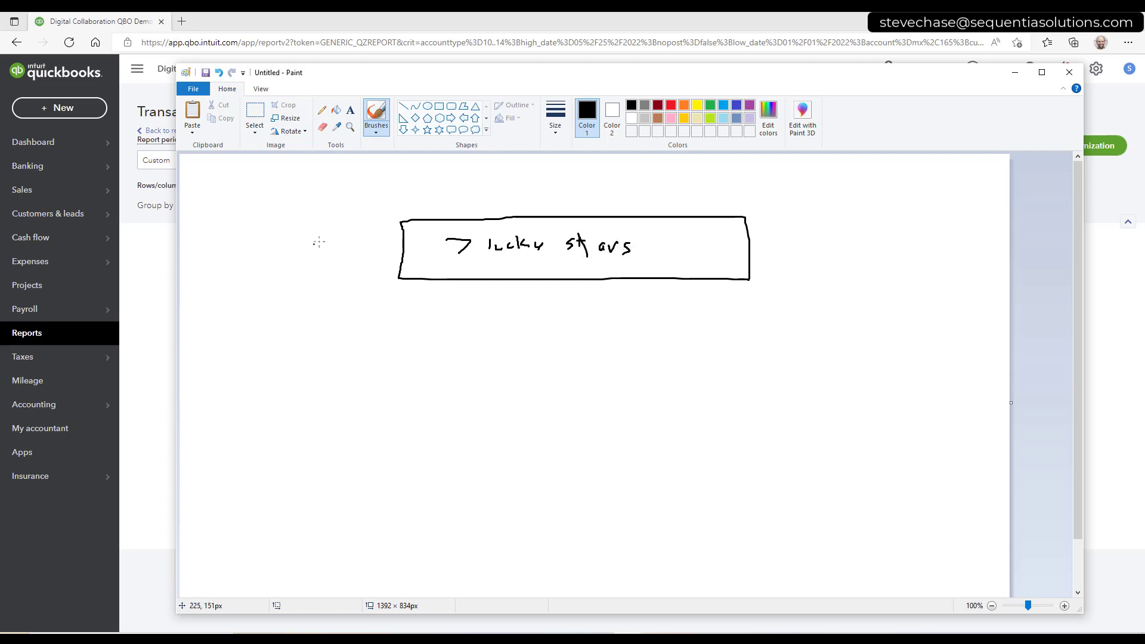
pyautogui.moveTo(360, 230)
pyautogui.mouseDown()
pyautogui.moveTo(351, 227)
pyautogui.moveTo(359, 261)
pyautogui.mouseUp()
pyautogui.moveTo(763, 250); pyautogui.dragTo(780, 257)
pyautogui.moveTo(810, 222)
pyautogui.mouseDown()
pyautogui.moveTo(816, 282)
pyautogui.moveTo(818, 255)
pyautogui.moveTo(871, 262)
pyautogui.moveTo(876, 274)
pyautogui.moveTo(923, 266)
pyautogui.moveTo(927, 252)
pyautogui.mouseUp()
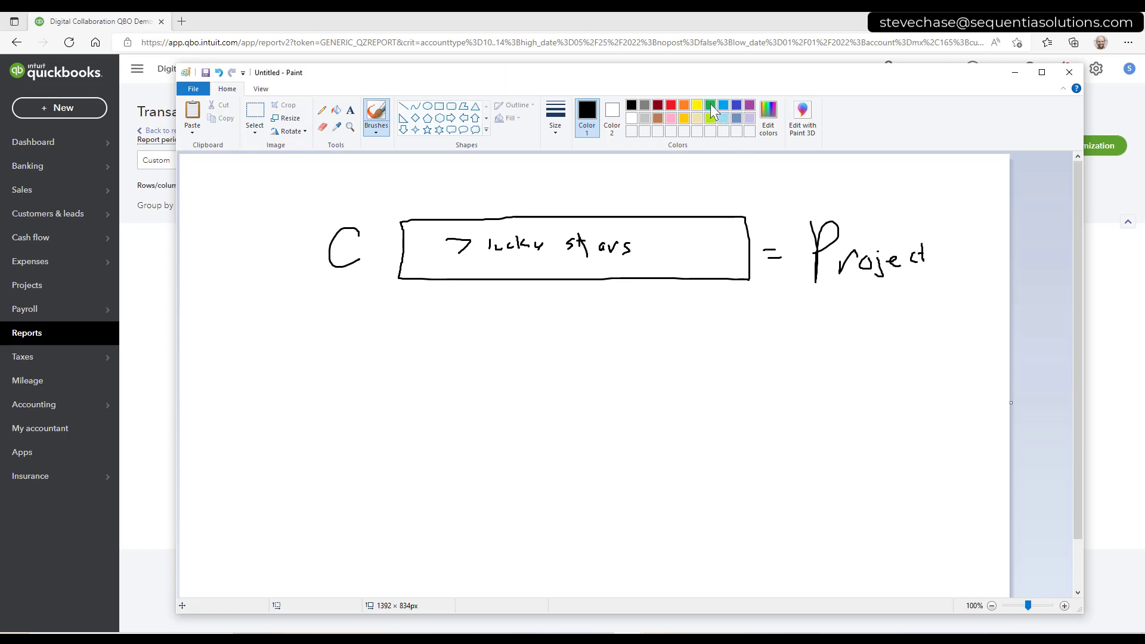
# - In green, draw a '7 Lucky Stars LLC' box linked to the black box and write 'Sub-customer'
pyautogui.click(710, 106)
pyautogui.moveTo(331, 166)
pyautogui.mouseDown()
pyautogui.moveTo(329, 199)
pyautogui.moveTo(432, 208)
pyautogui.moveTo(779, 202)
pyautogui.moveTo(764, 166)
pyautogui.moveTo(331, 166)
pyautogui.mouseUp()
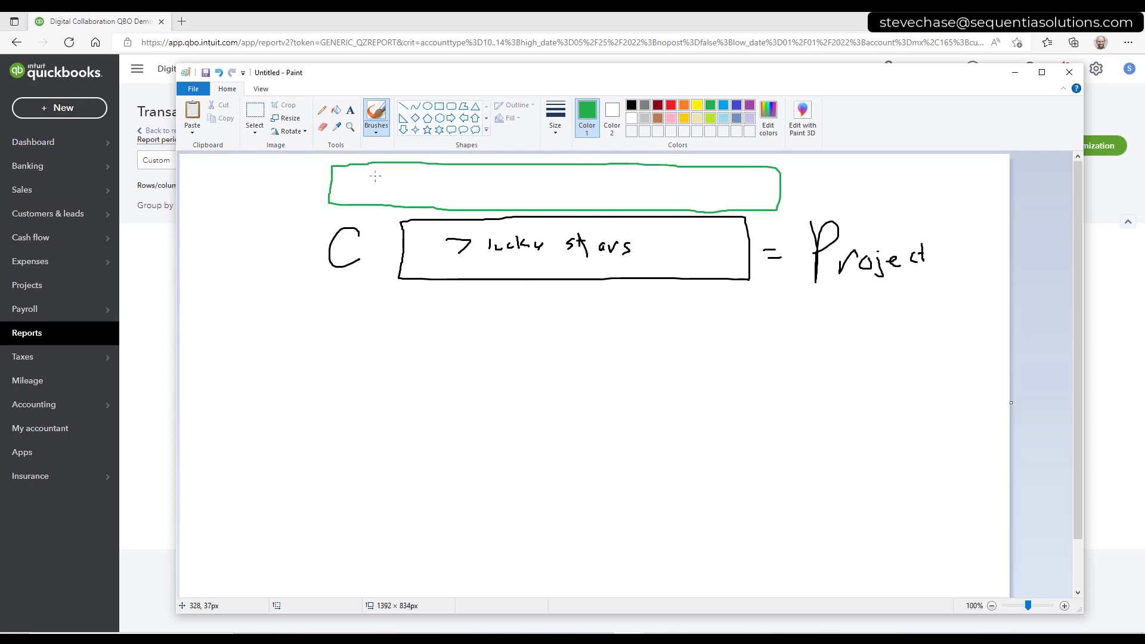
pyautogui.moveTo(373, 174)
pyautogui.mouseDown()
pyautogui.moveTo(399, 176)
pyautogui.moveTo(387, 191)
pyautogui.moveTo(714, 196)
pyautogui.mouseUp()
pyautogui.moveTo(634, 173)
pyautogui.mouseDown()
pyautogui.moveTo(650, 184)
pyautogui.moveTo(639, 176)
pyautogui.mouseUp()
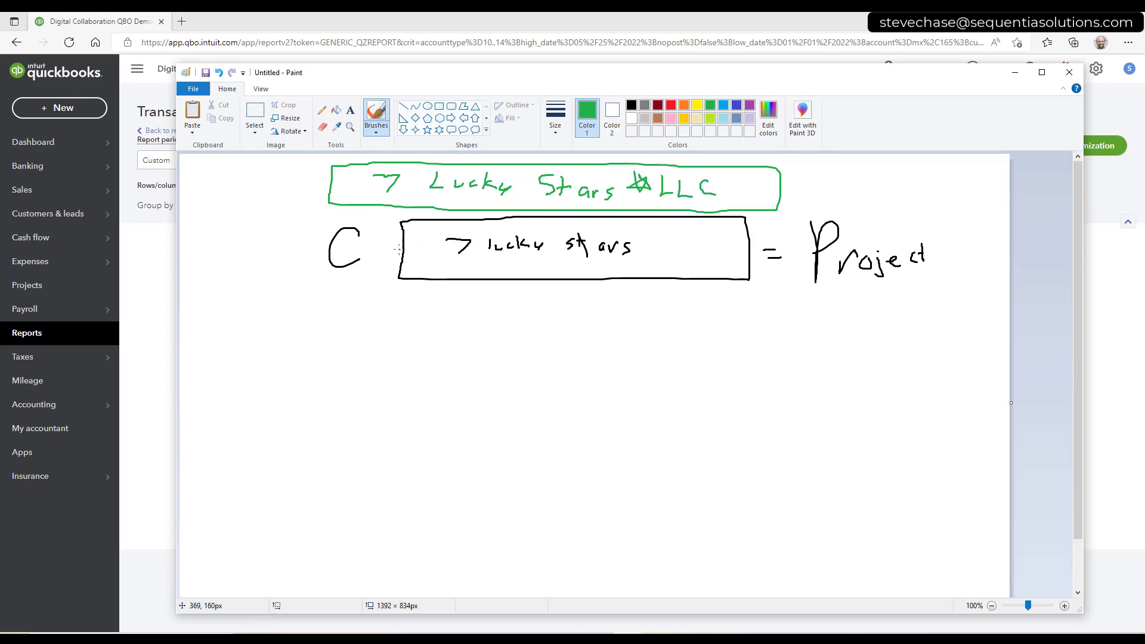
pyautogui.moveTo(380, 252)
pyautogui.mouseDown()
pyautogui.moveTo(381, 208)
pyautogui.moveTo(371, 214)
pyautogui.moveTo(391, 212)
pyautogui.mouseUp()
pyautogui.moveTo(548, 263)
pyautogui.mouseDown()
pyautogui.moveTo(532, 275)
pyautogui.moveTo(632, 263)
pyautogui.moveTo(693, 269)
pyautogui.mouseUp()
pyautogui.click(589, 270)
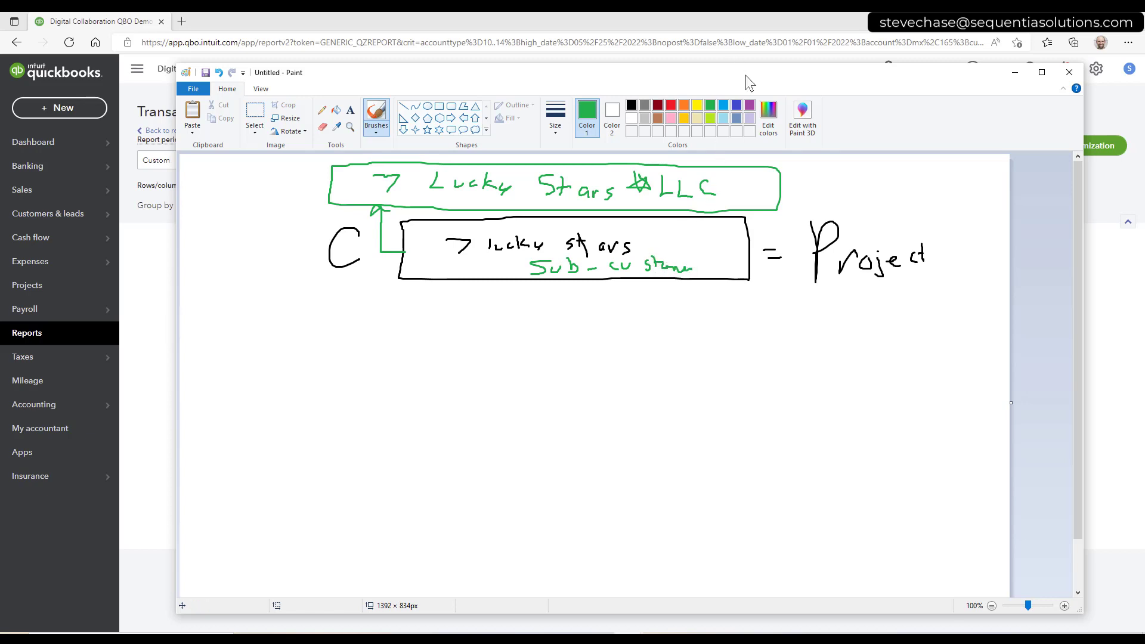
# - Back in QuickBooks, add a new customer with company name '7 Lucky Stars LLC'
pyautogui.click(150, 331)
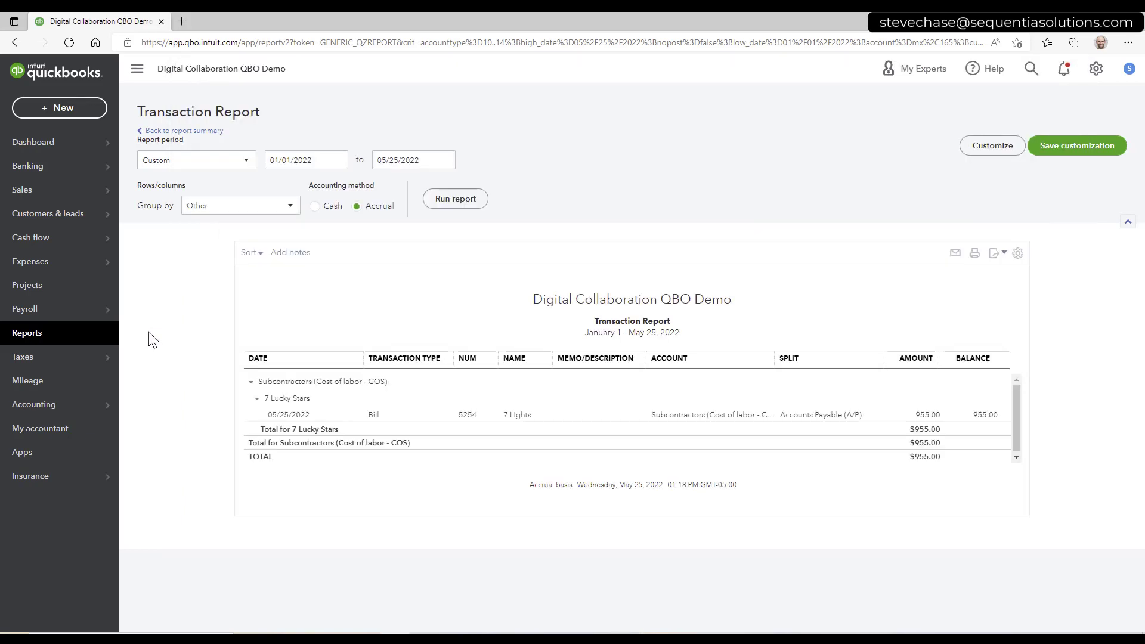
pyautogui.moveTo(35, 191)
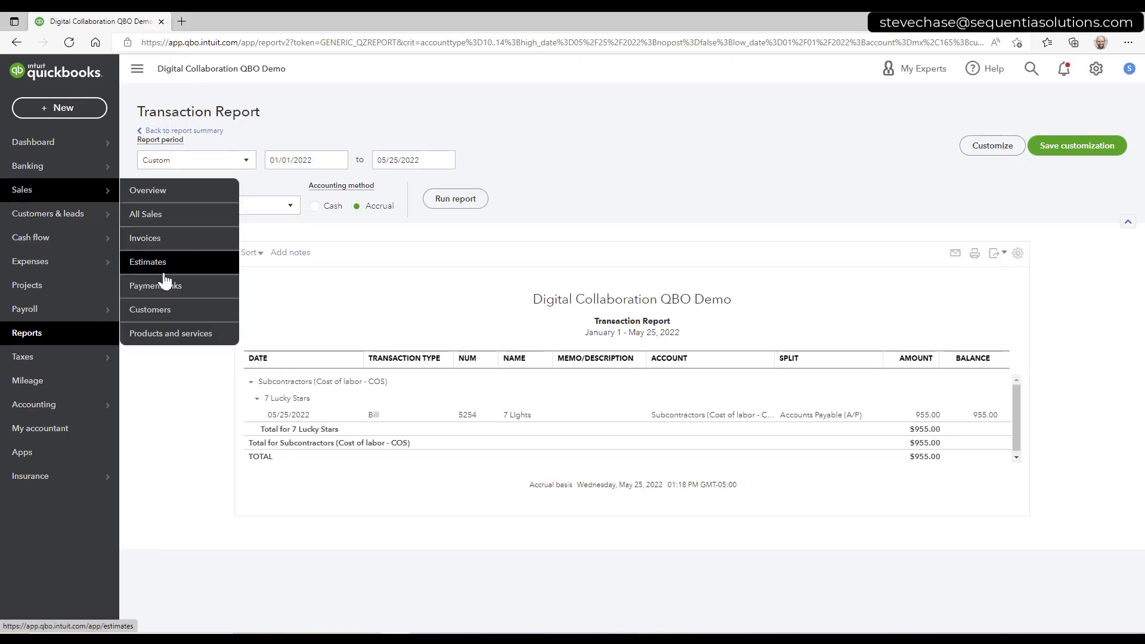
pyautogui.click(165, 310)
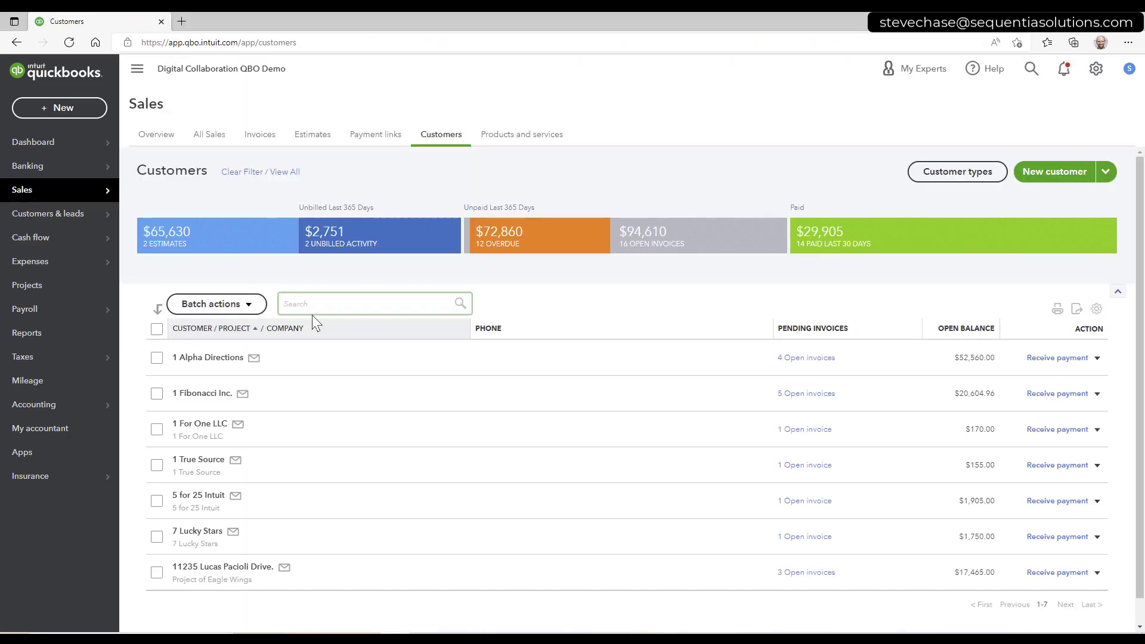
pyautogui.click(1050, 173)
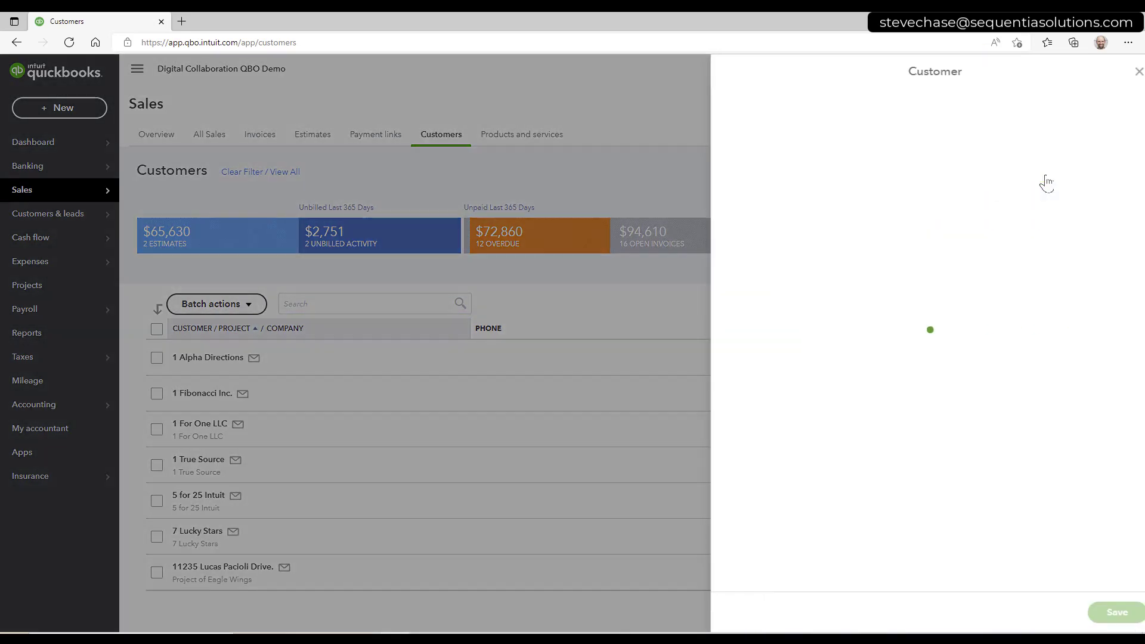
pyautogui.click(809, 216)
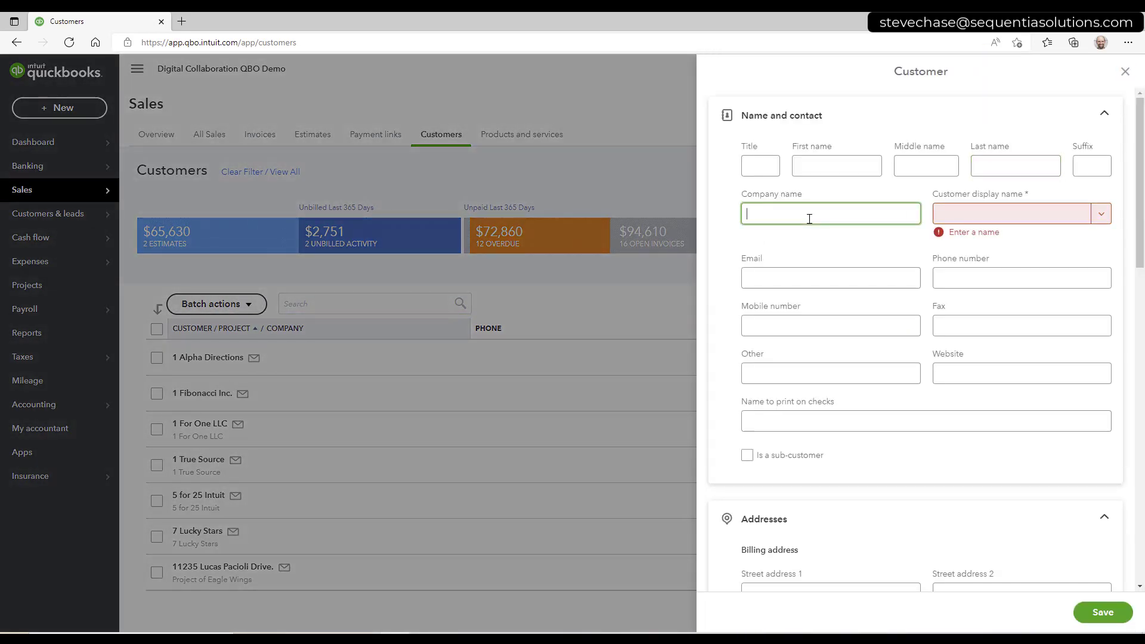
pyautogui.write('7 Lucky Stars ')
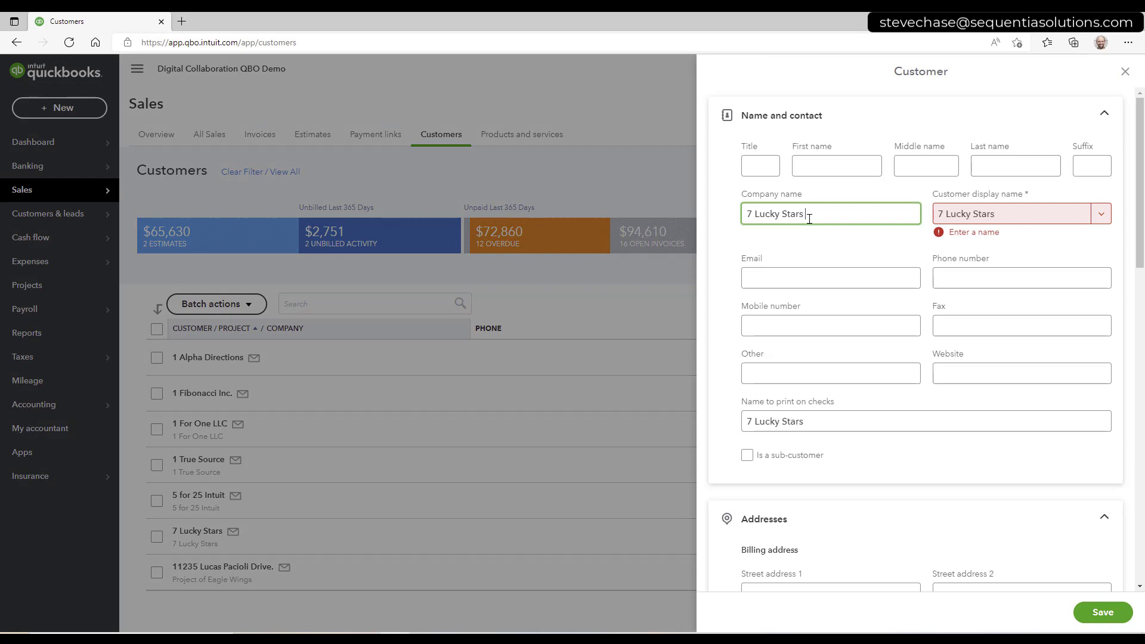
pyautogui.write('LLC')
pyautogui.moveTo(843, 213); pyautogui.dragTo(723, 219)
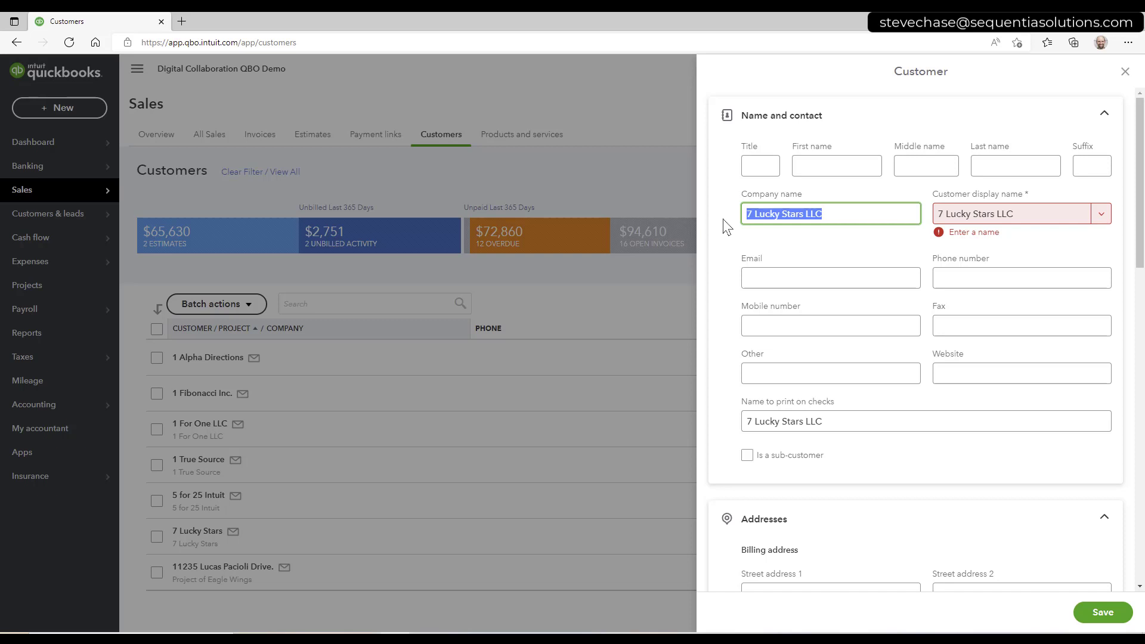
pyautogui.click(1096, 619)
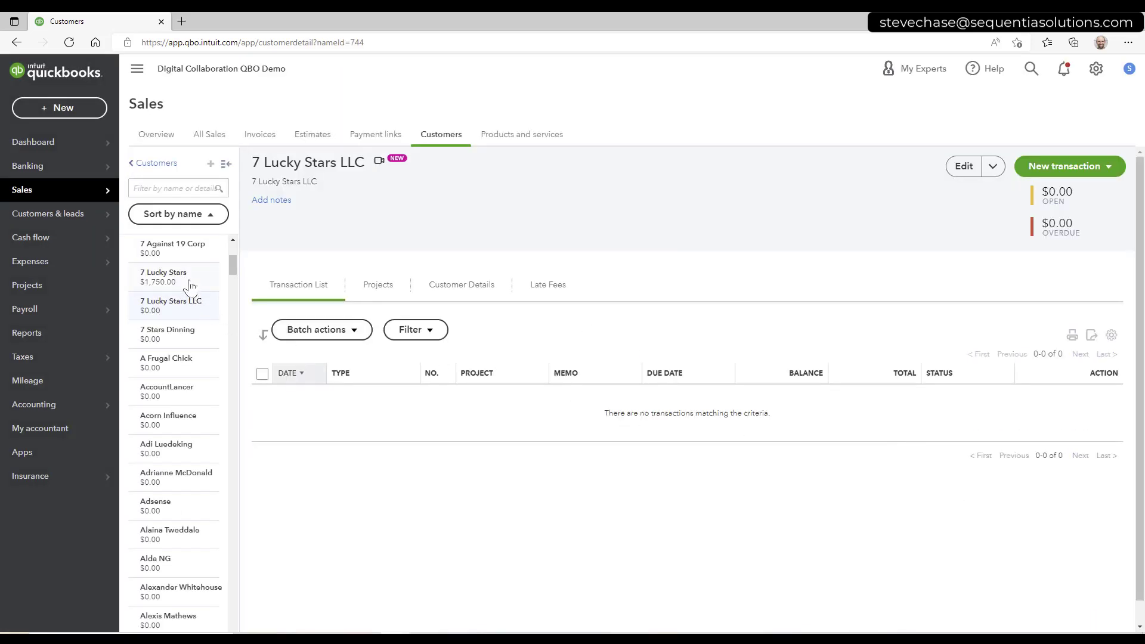
# - Look over the 7 Lucky Stars and 7 Lucky Stars LLC customer pages
pyautogui.click(189, 285)
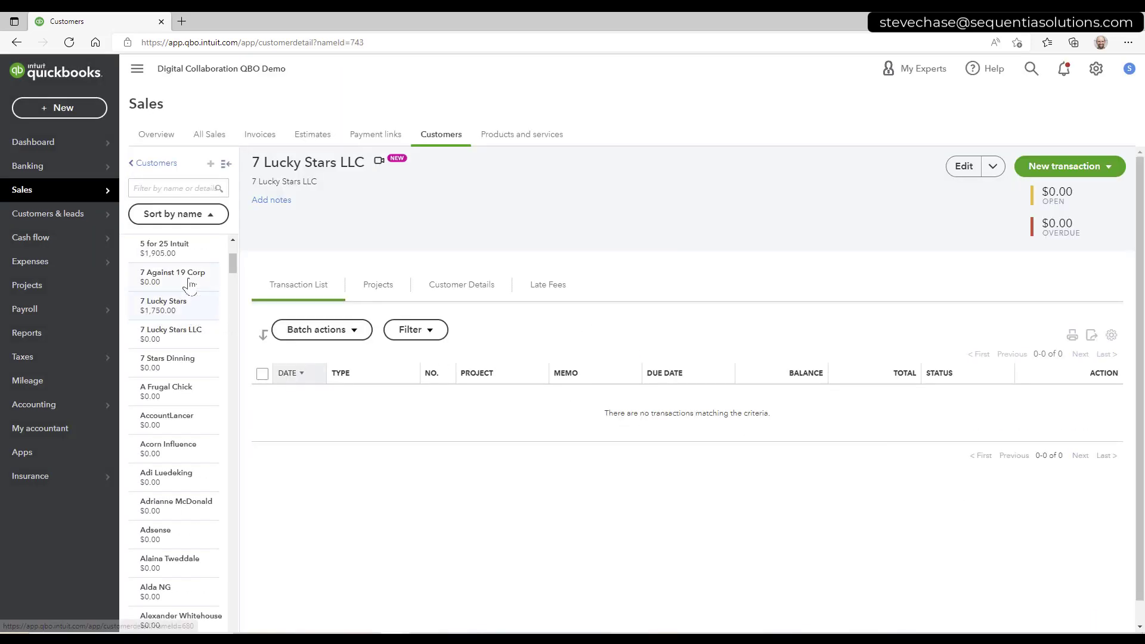
pyautogui.click(183, 345)
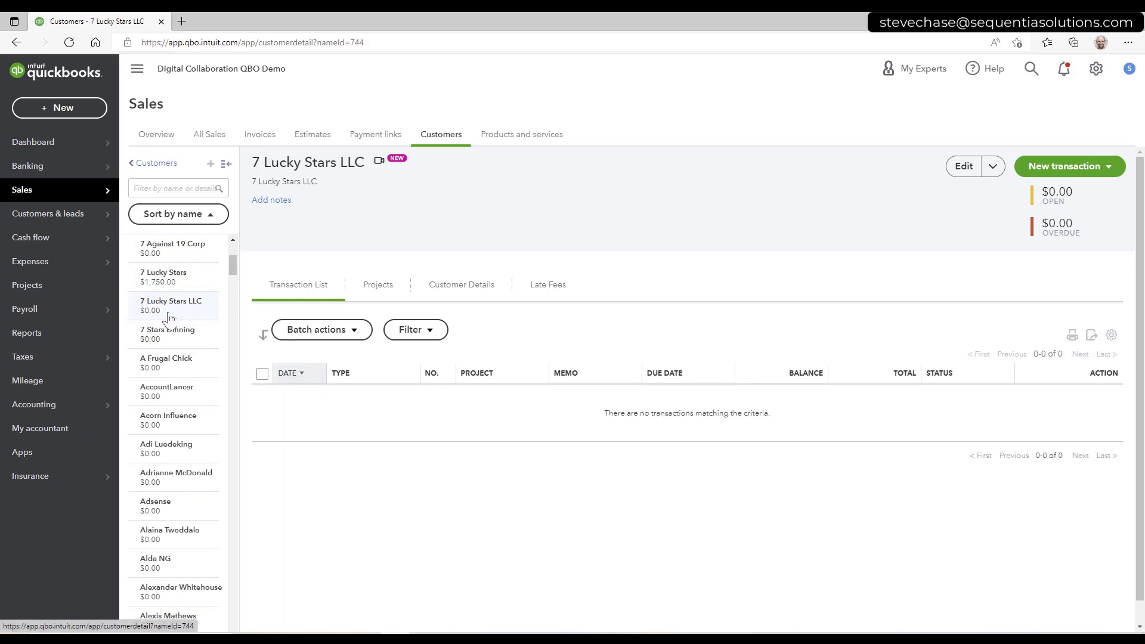
pyautogui.click(180, 279)
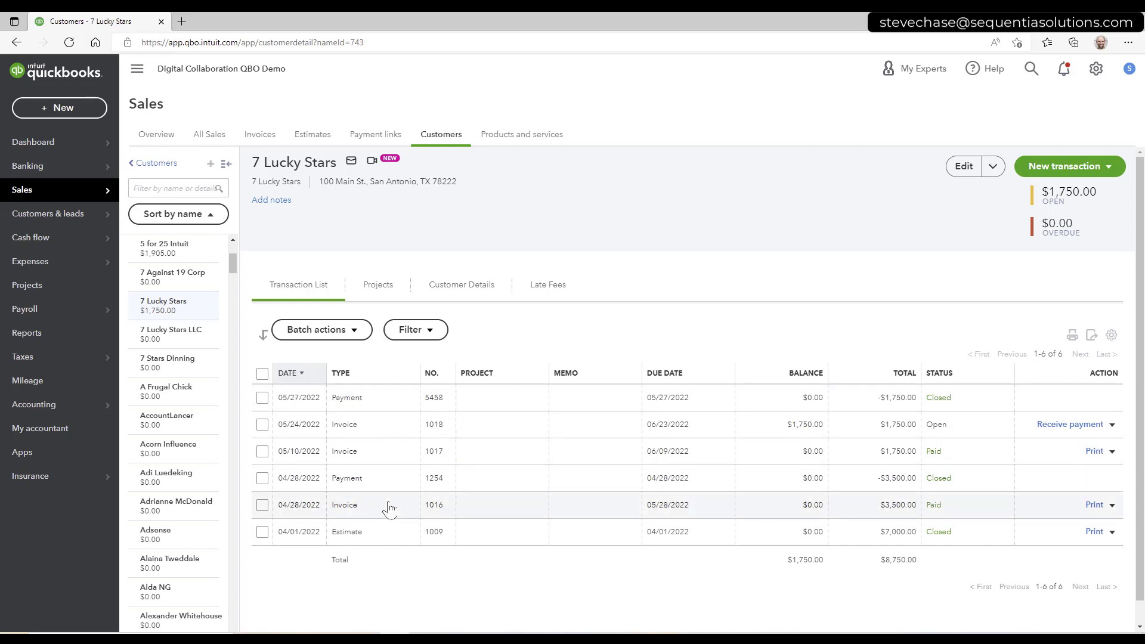
# - Make 7 Lucky Stars a sub-customer with parent 7 Lucky Stars LLC and save
pyautogui.click(963, 172)
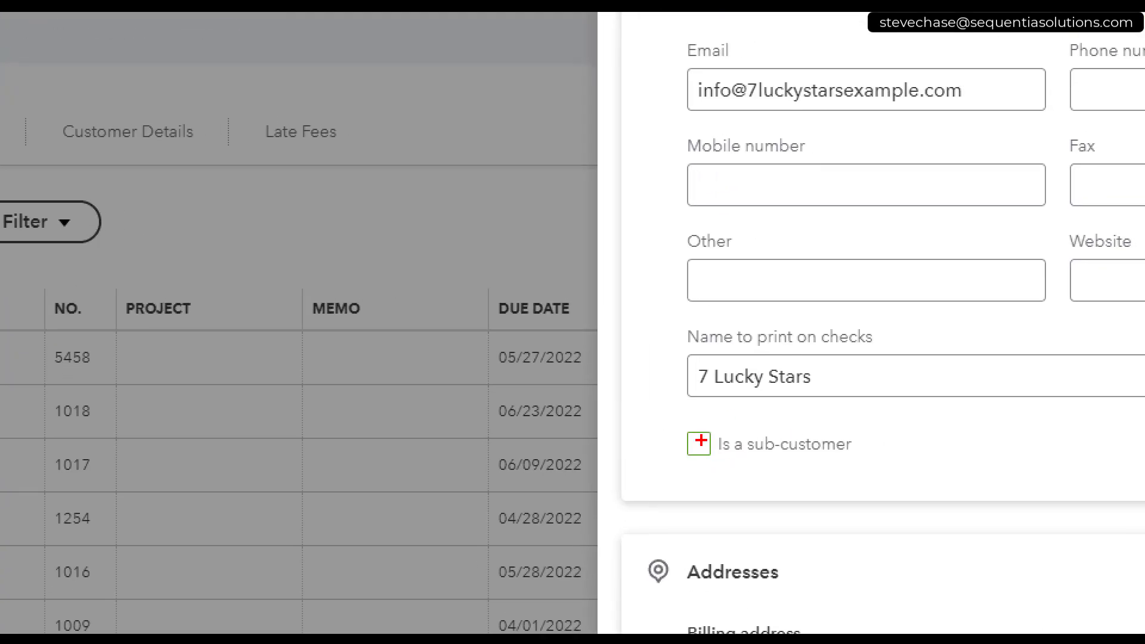
pyautogui.moveTo(743, 436)
pyautogui.mouseDown()
pyautogui.moveTo(778, 423)
pyautogui.moveTo(750, 417)
pyautogui.mouseUp()
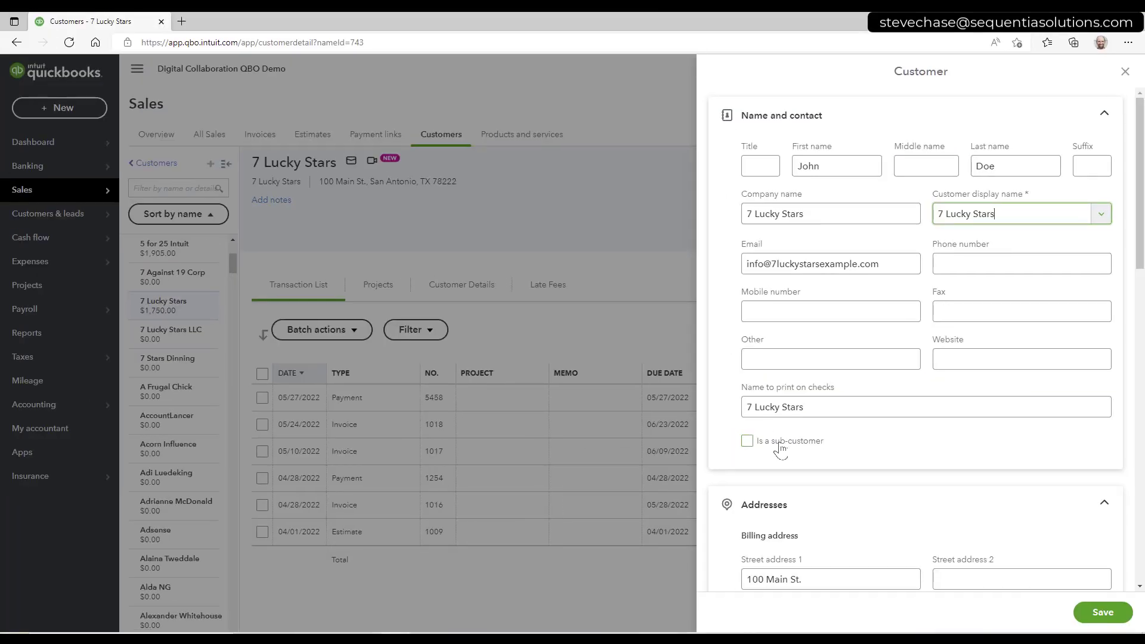
pyautogui.click(699, 444)
pyautogui.click(798, 487)
pyautogui.write('7')
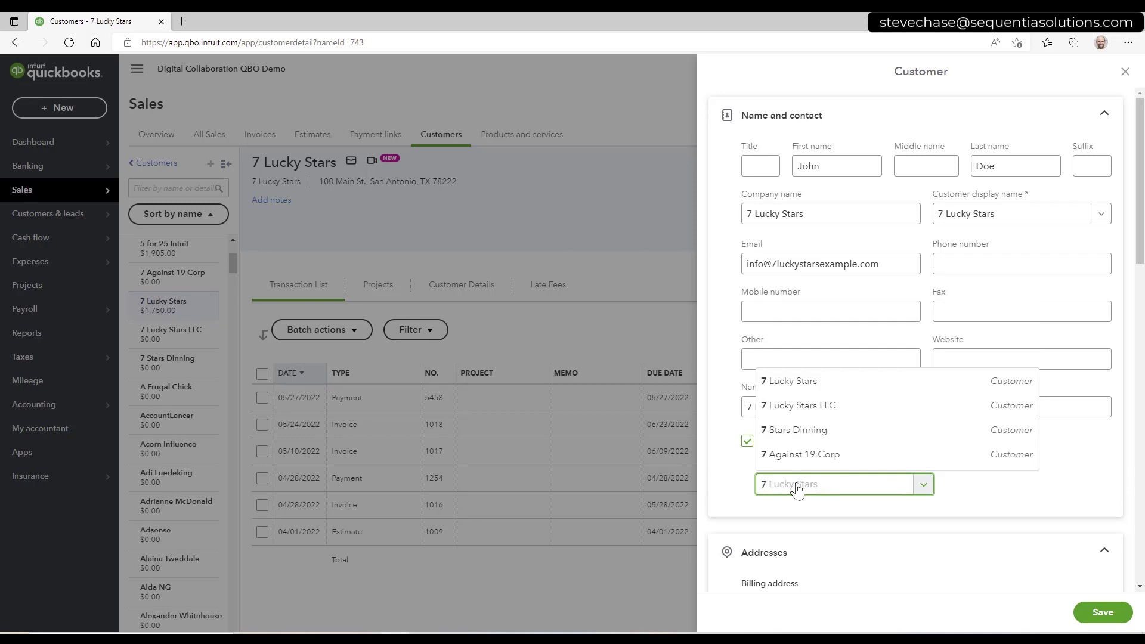
pyautogui.click(830, 406)
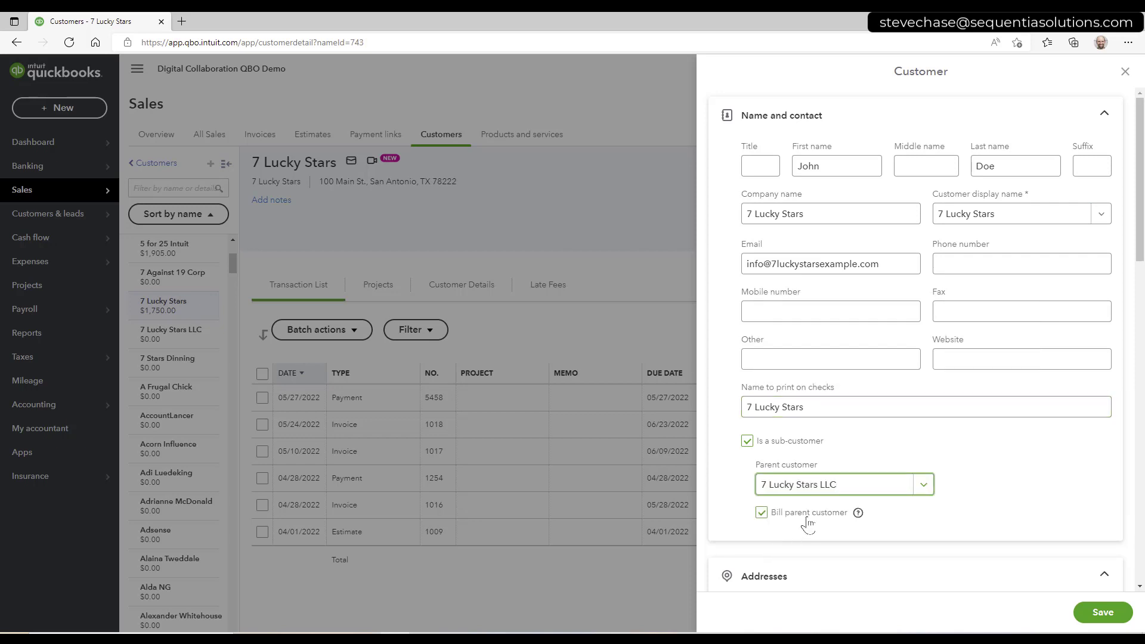
pyautogui.click(1101, 614)
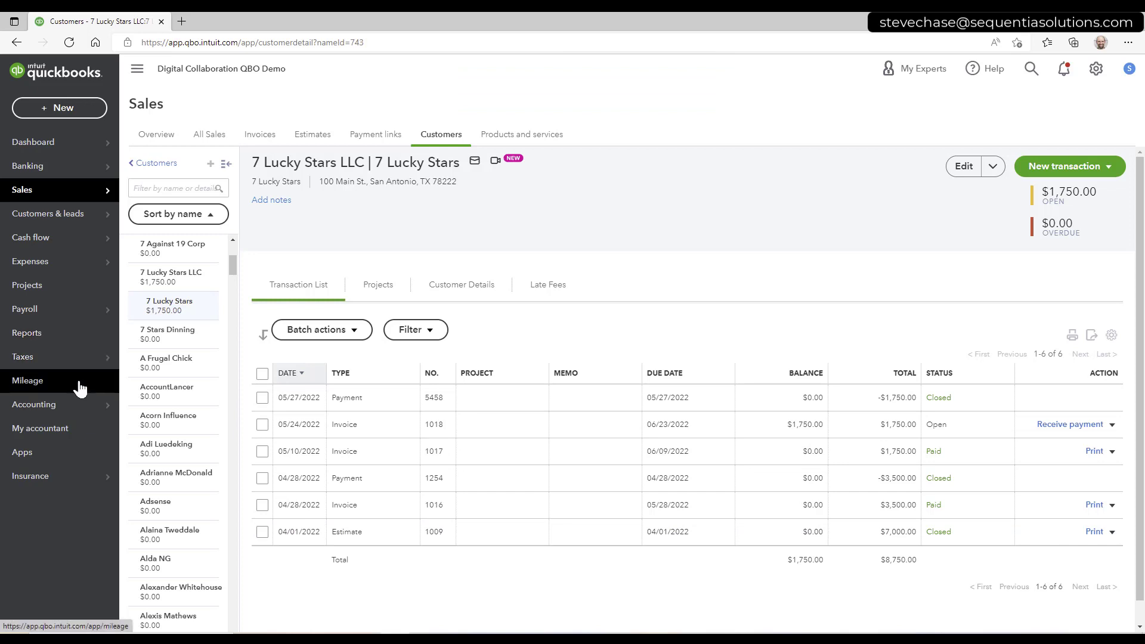
# - From Projects, choose 'Convert from sub-customers' in the New project dropdown
pyautogui.click(51, 291)
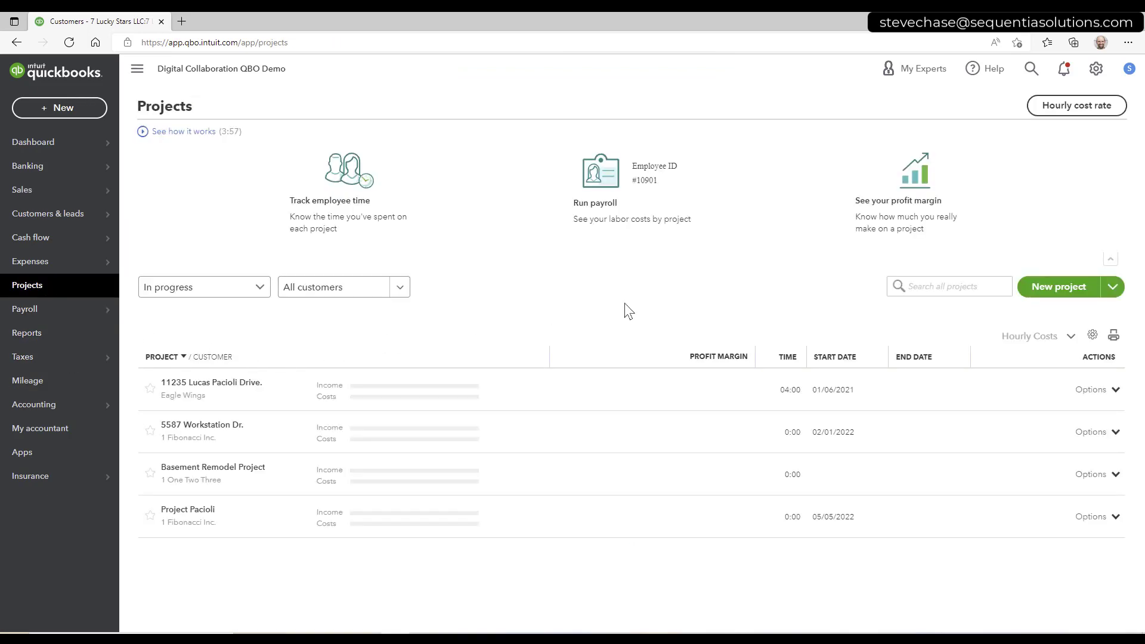
pyautogui.click(1113, 288)
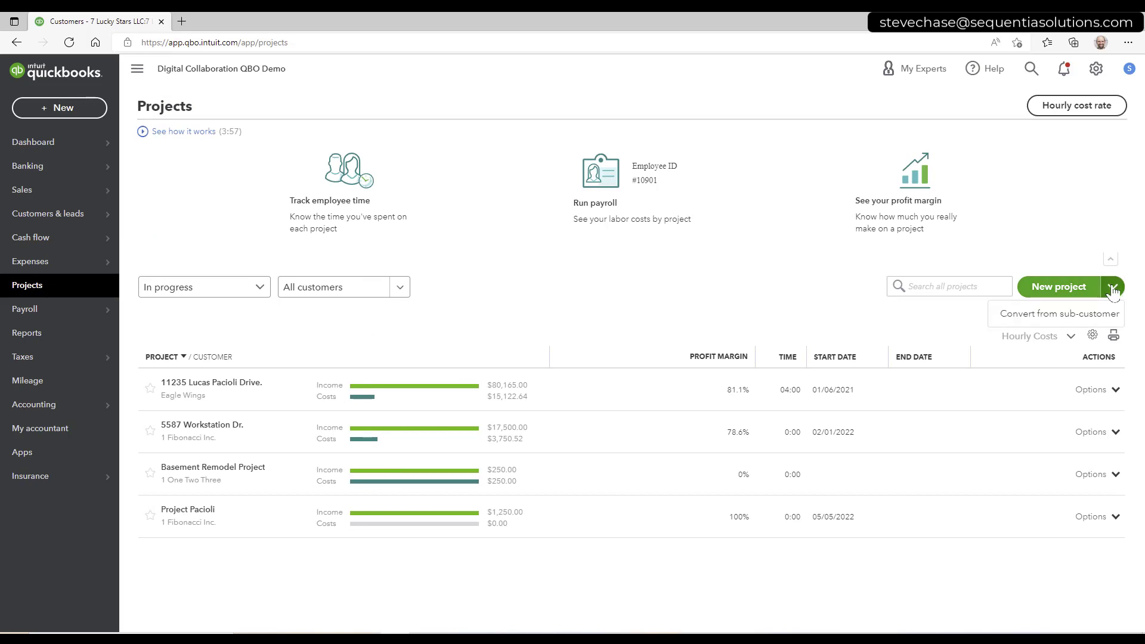
pyautogui.moveTo(1109, 268); pyautogui.dragTo(955, 307)
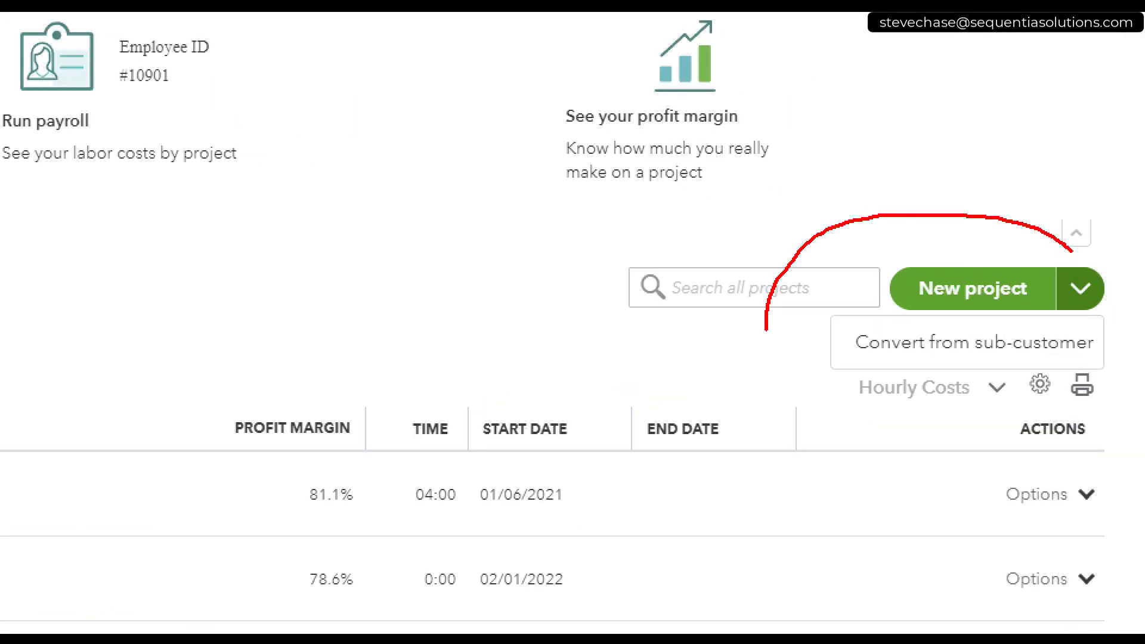
pyautogui.moveTo(766, 329)
pyautogui.mouseDown()
pyautogui.moveTo(1140, 316)
pyautogui.moveTo(996, 162)
pyautogui.mouseUp()
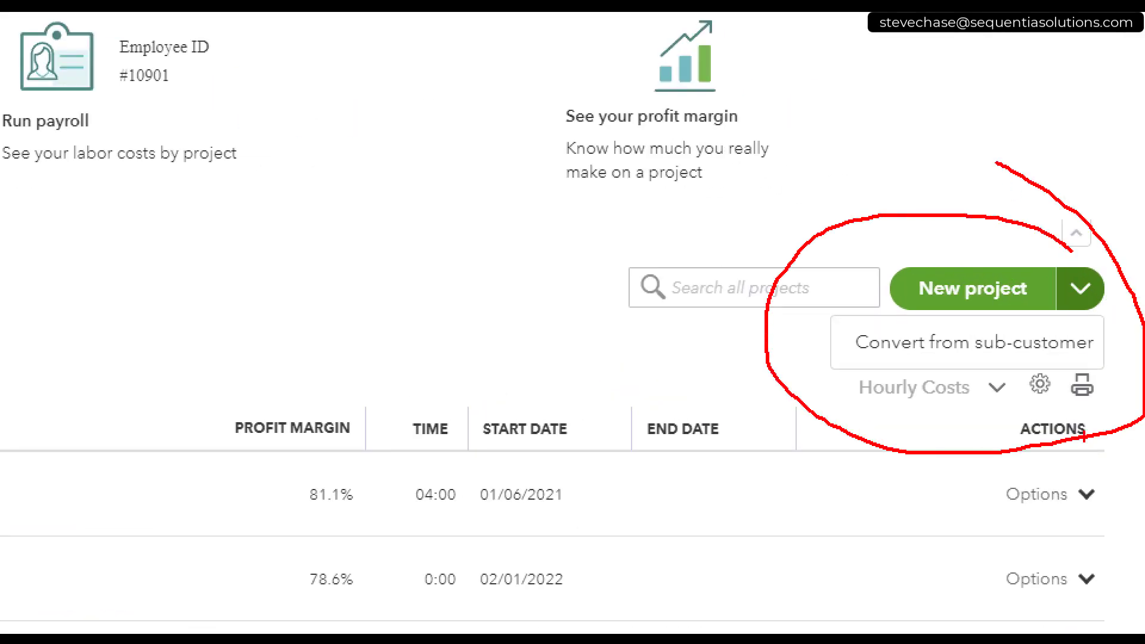
pyautogui.click(1080, 288)
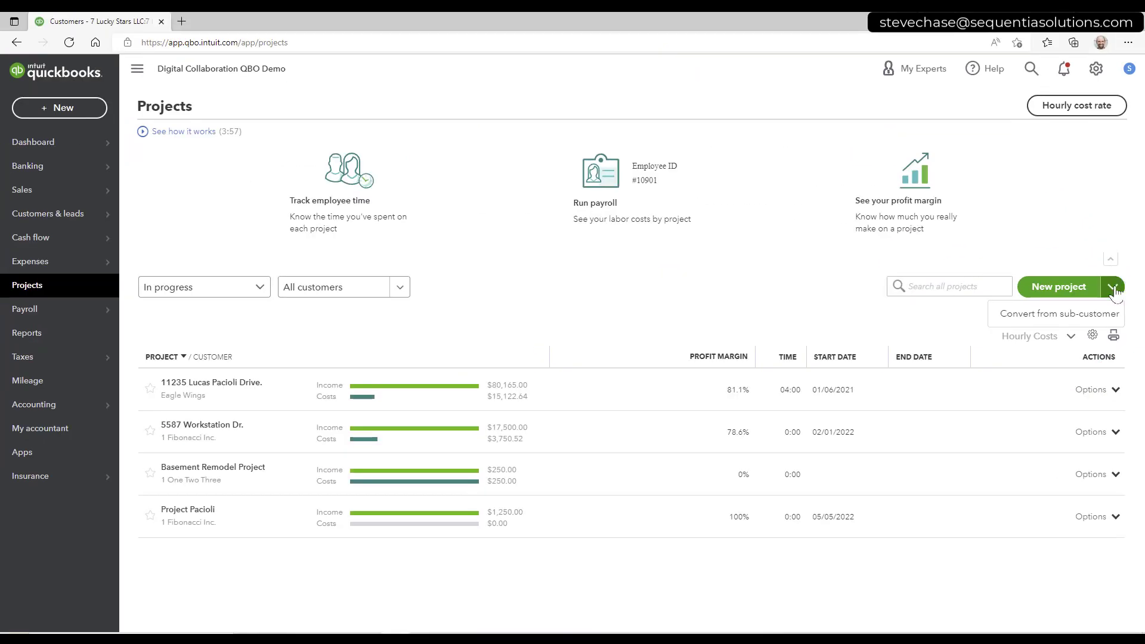
pyautogui.click(1113, 287)
pyautogui.click(1083, 311)
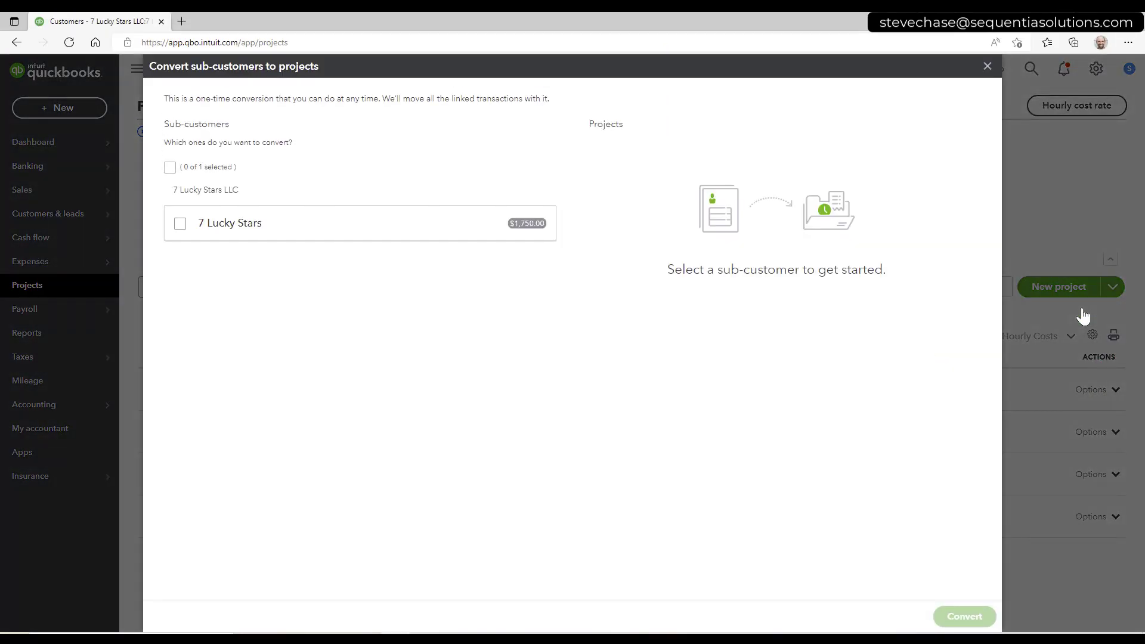
# - Select 7 Lucky Stars, keep status In progress, and confirm its conversion to a project
pyautogui.click(180, 224)
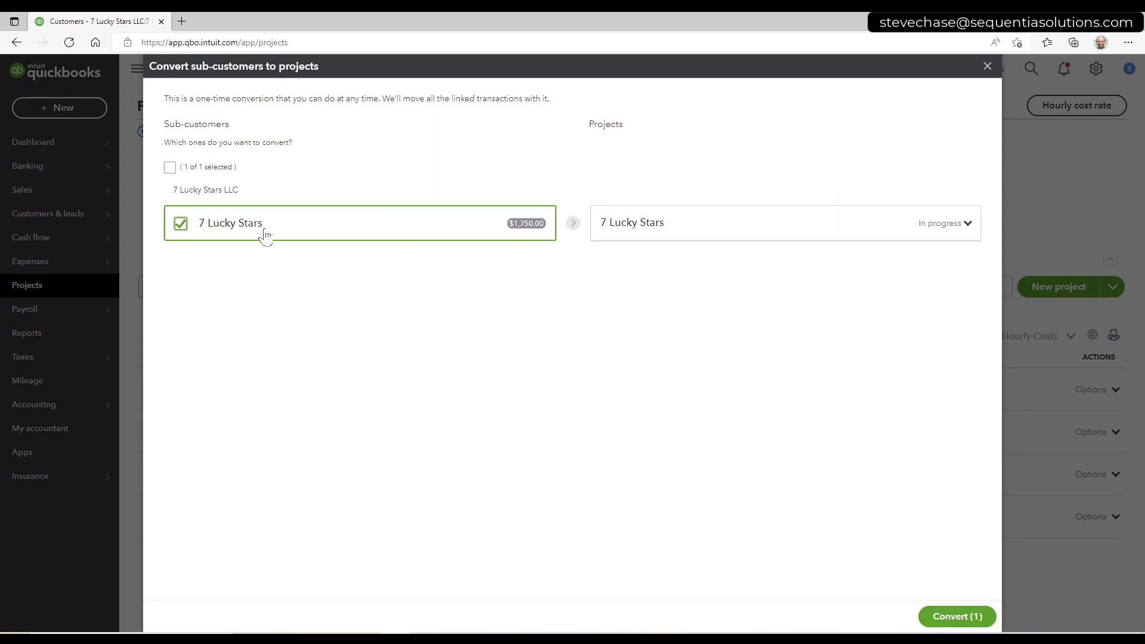
pyautogui.moveTo(524, 229)
pyautogui.moveTo(664, 224); pyautogui.dragTo(610, 224)
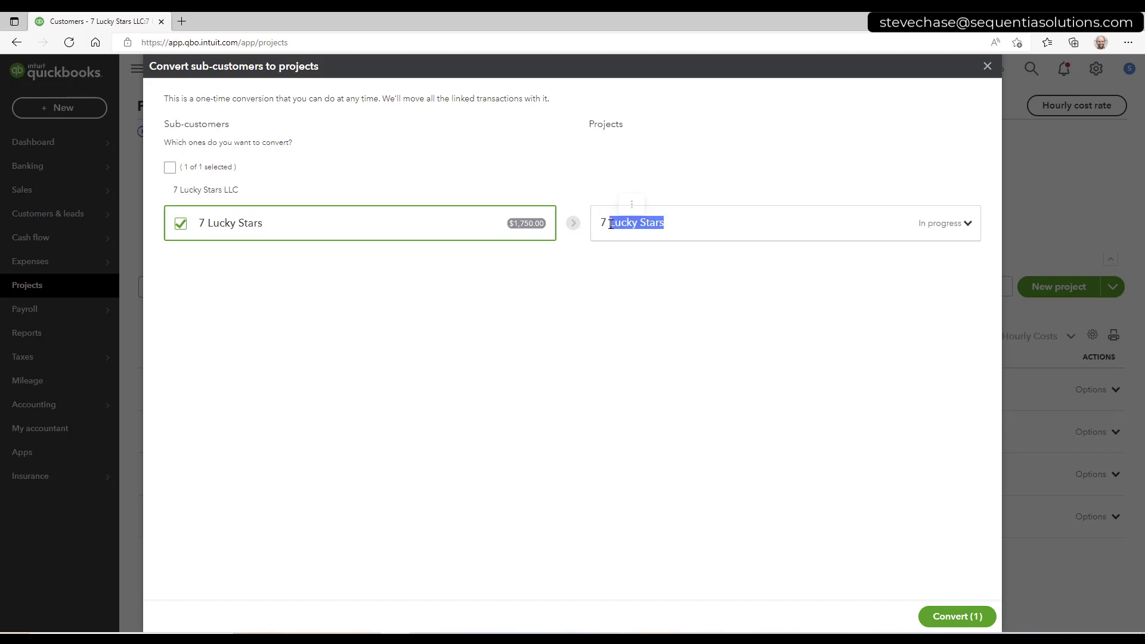
pyautogui.click(967, 225)
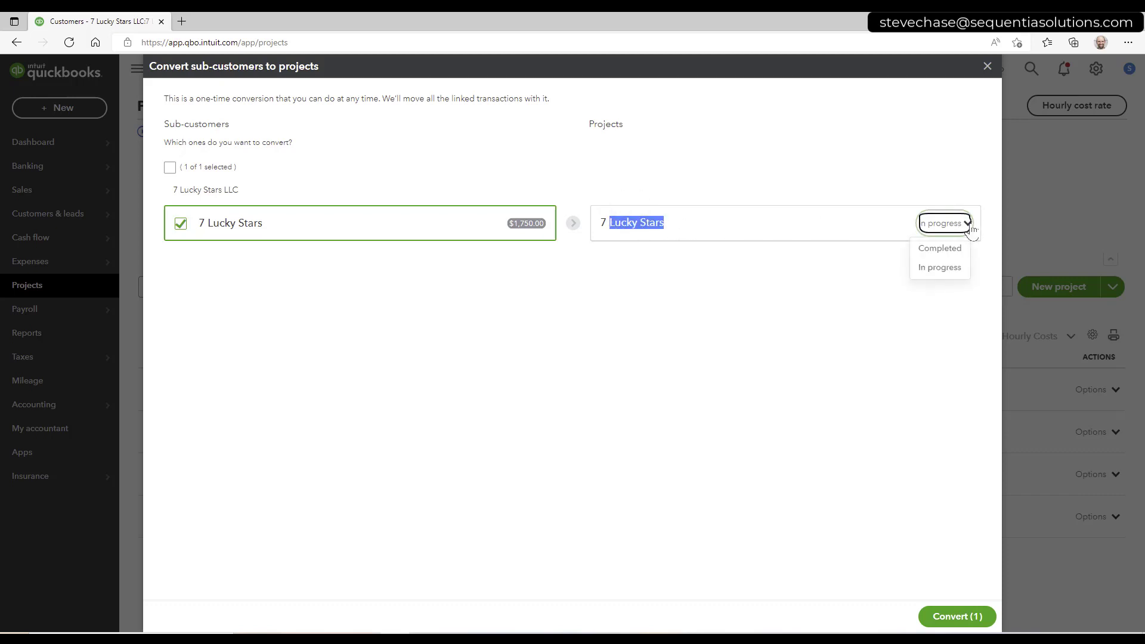
pyautogui.click(948, 272)
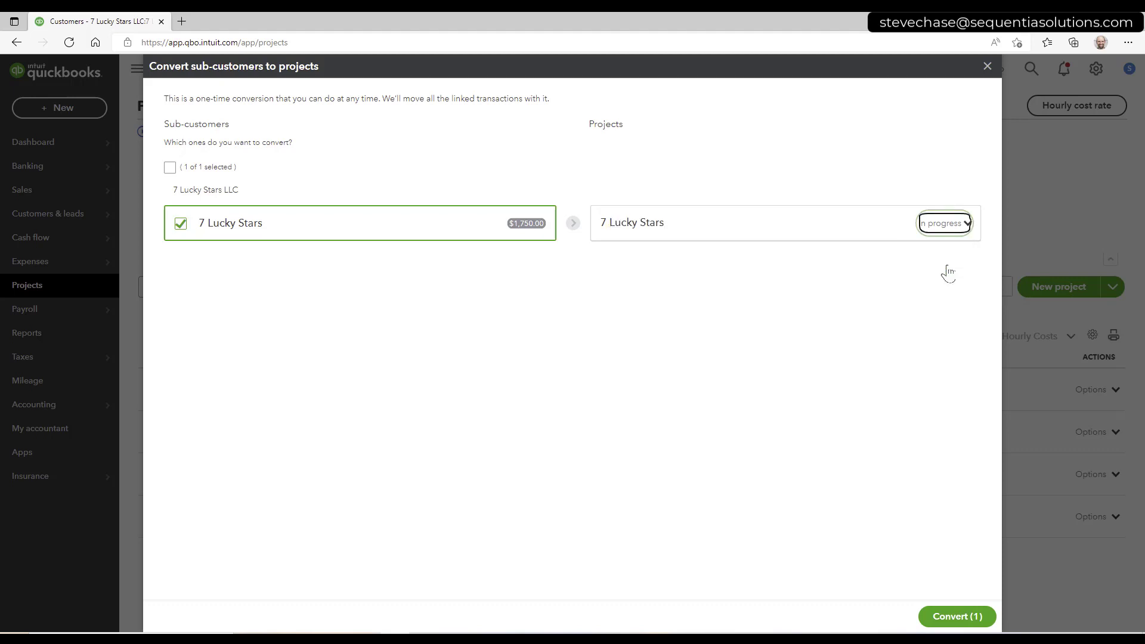
pyautogui.click(959, 617)
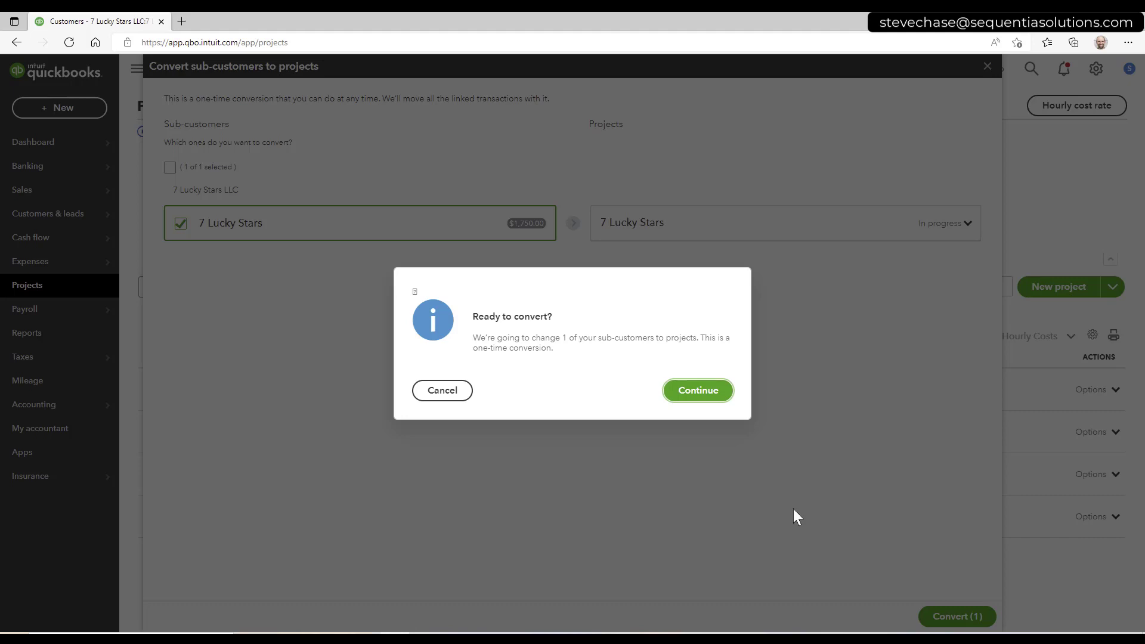
pyautogui.click(699, 391)
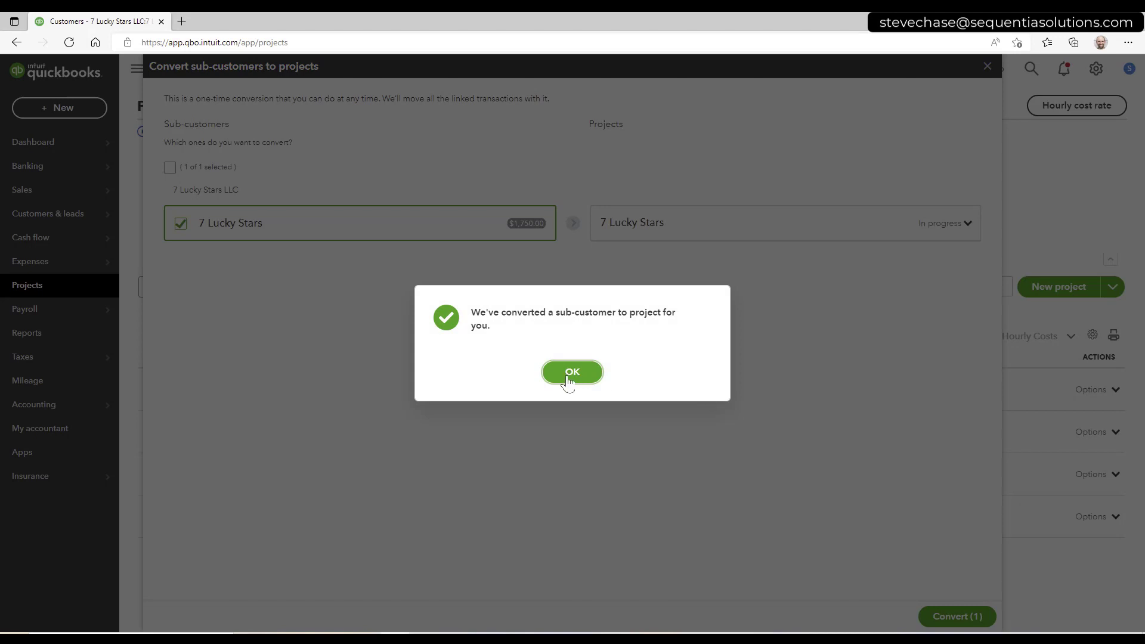
# - Dismiss the success message and open the 7 Lucky Stars project's transactions
pyautogui.click(568, 376)
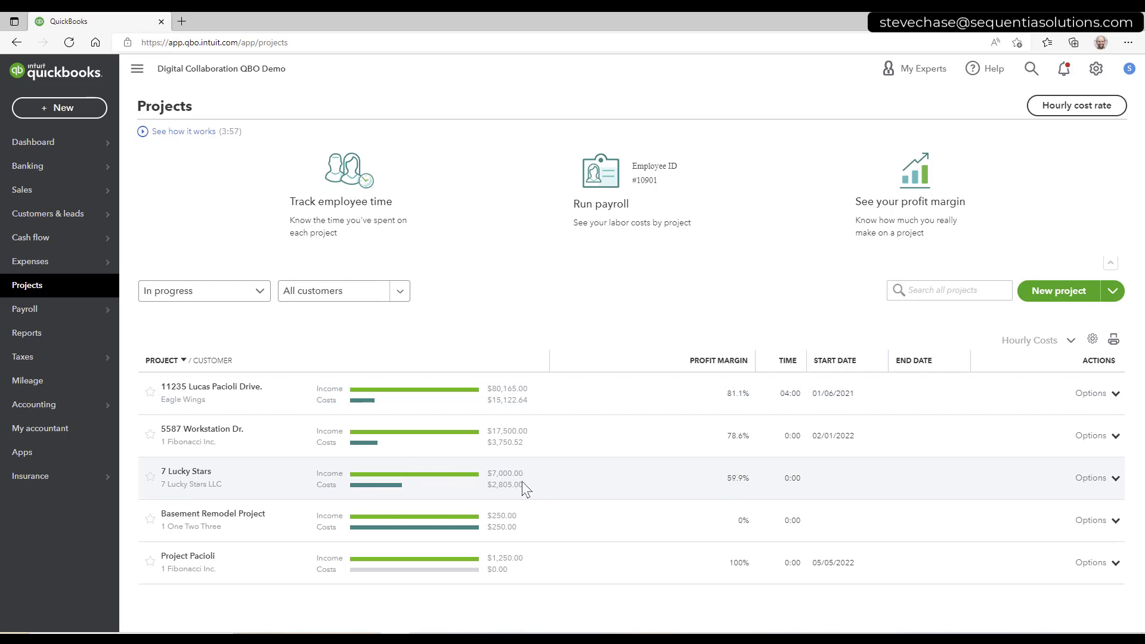
pyautogui.click(197, 477)
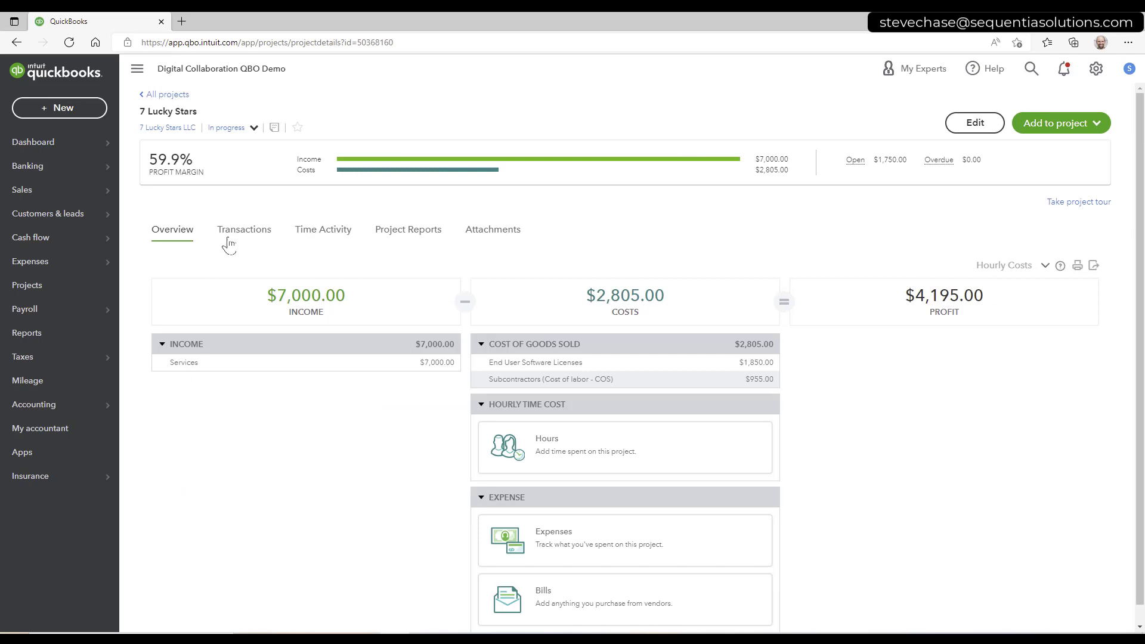
pyautogui.click(232, 234)
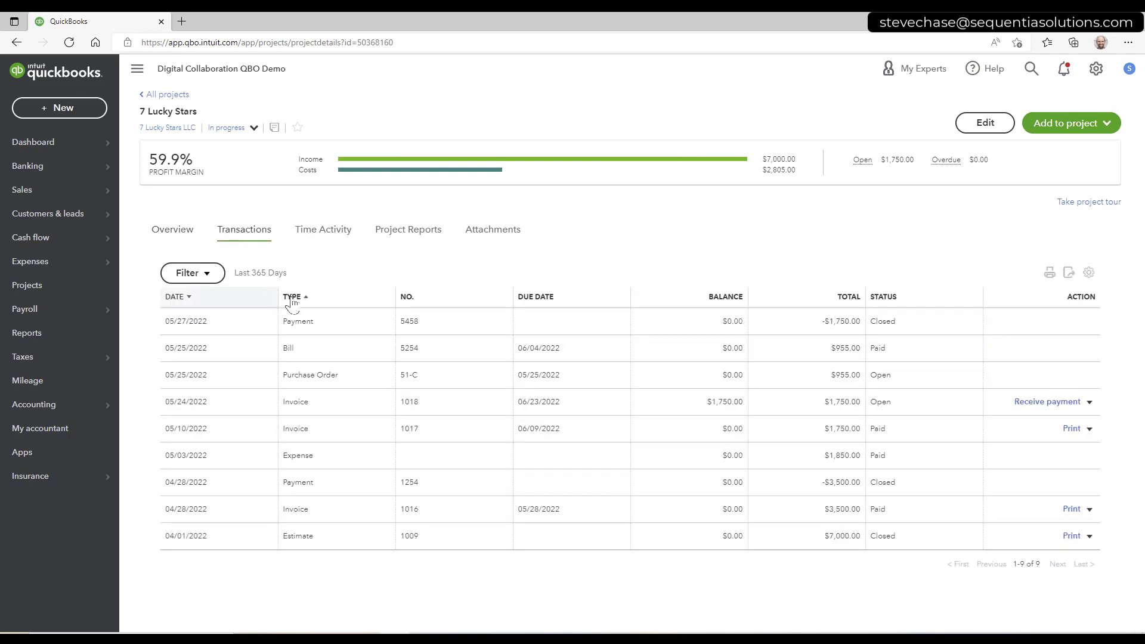
# - Filter the transactions to Expense, clear the filter, then sort the list by type
pyautogui.click(209, 278)
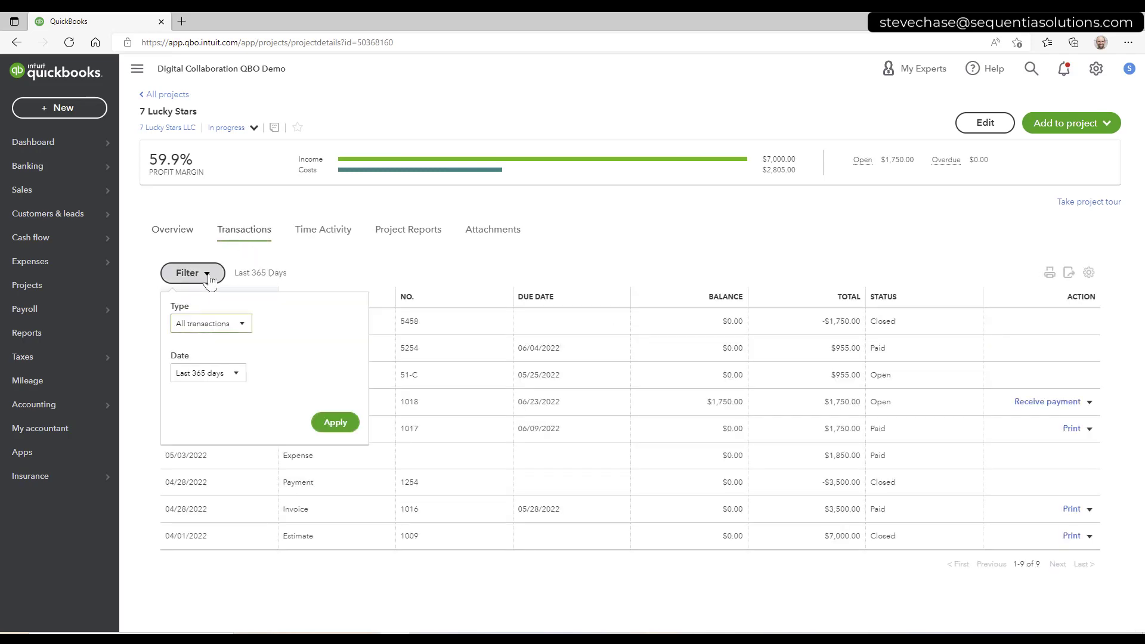
pyautogui.click(239, 326)
pyautogui.click(225, 470)
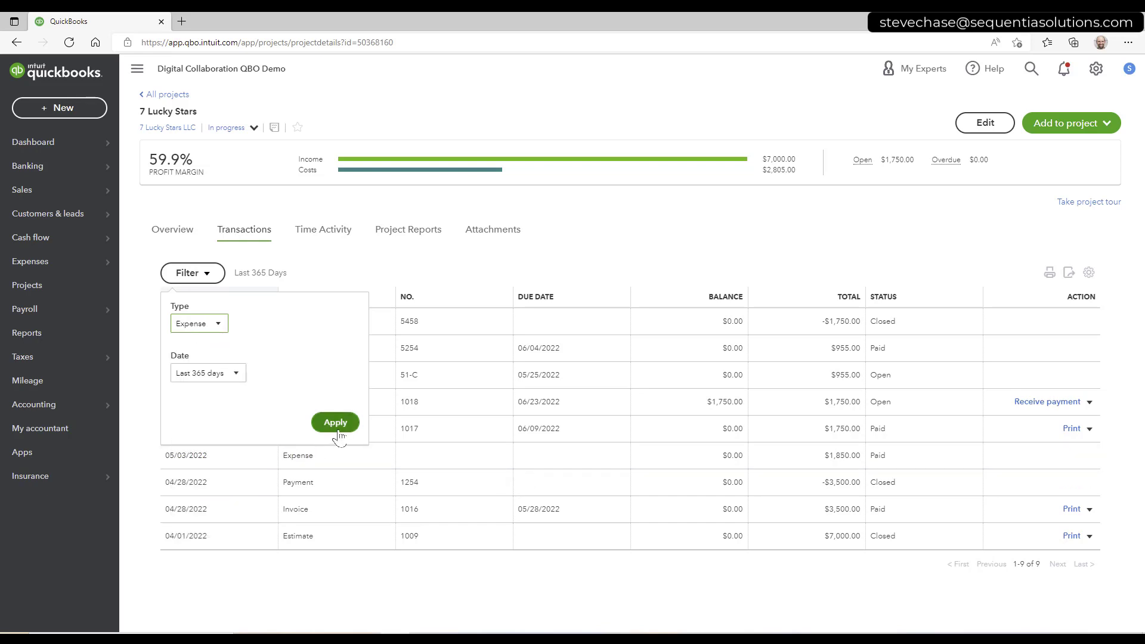
pyautogui.click(352, 422)
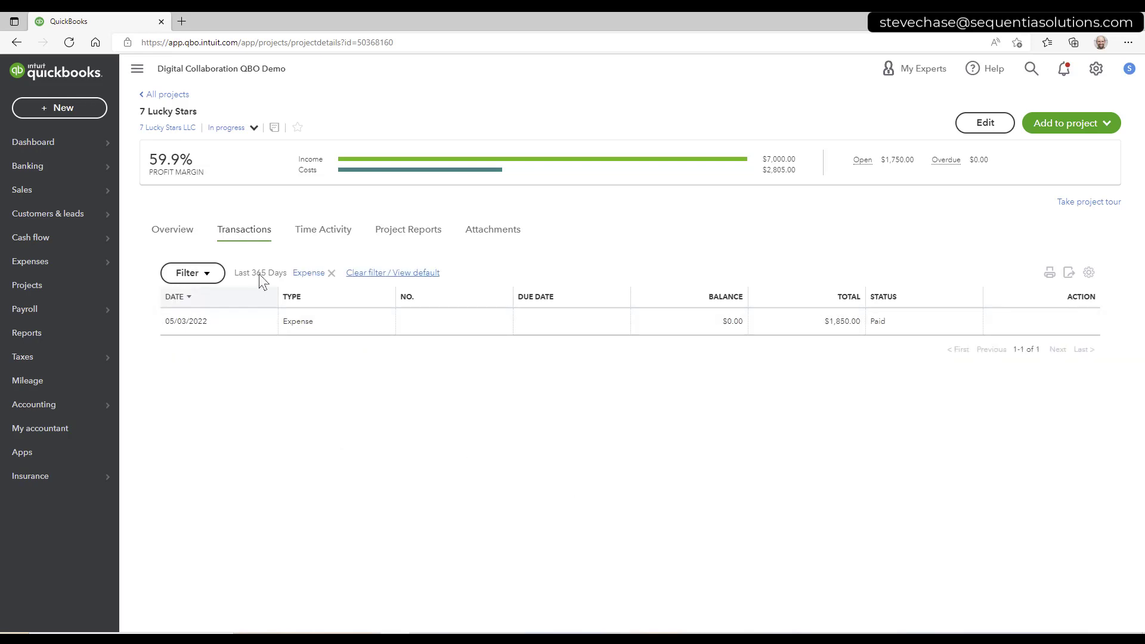
pyautogui.click(332, 273)
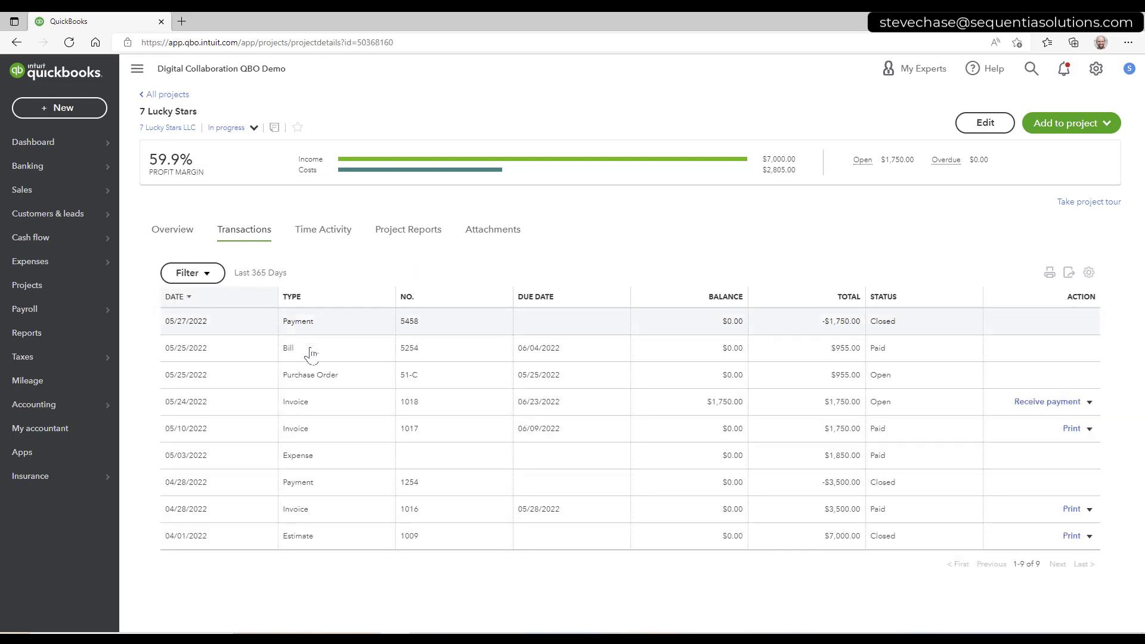
pyautogui.click(312, 300)
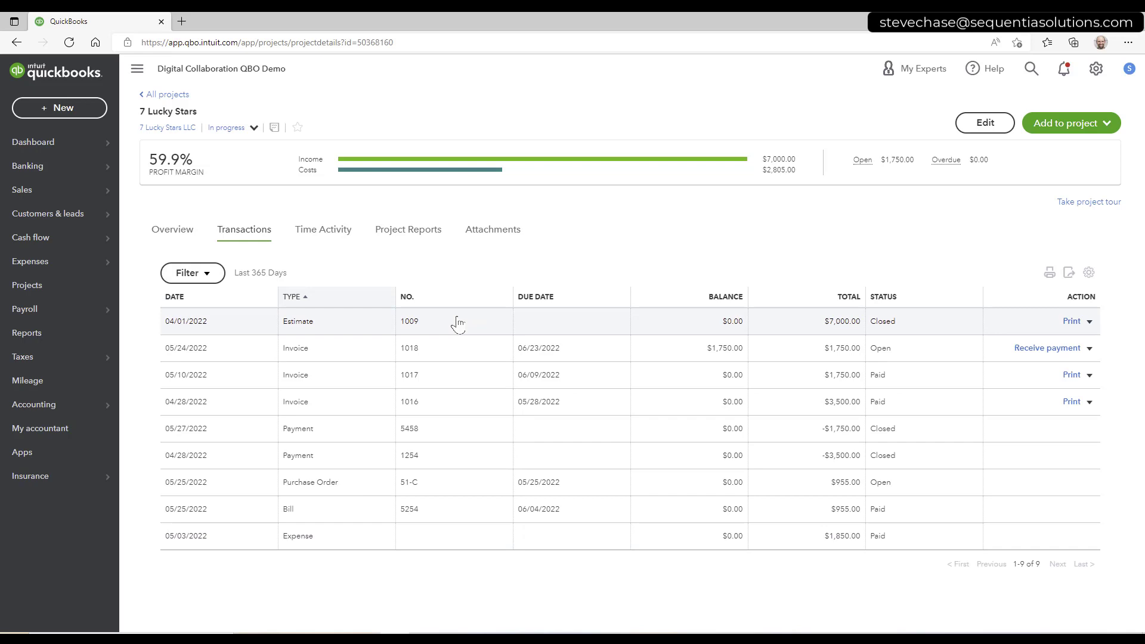
# - Give the project start date 04/01/2022 and the note 'converted from sub-customer', then save
pyautogui.click(977, 128)
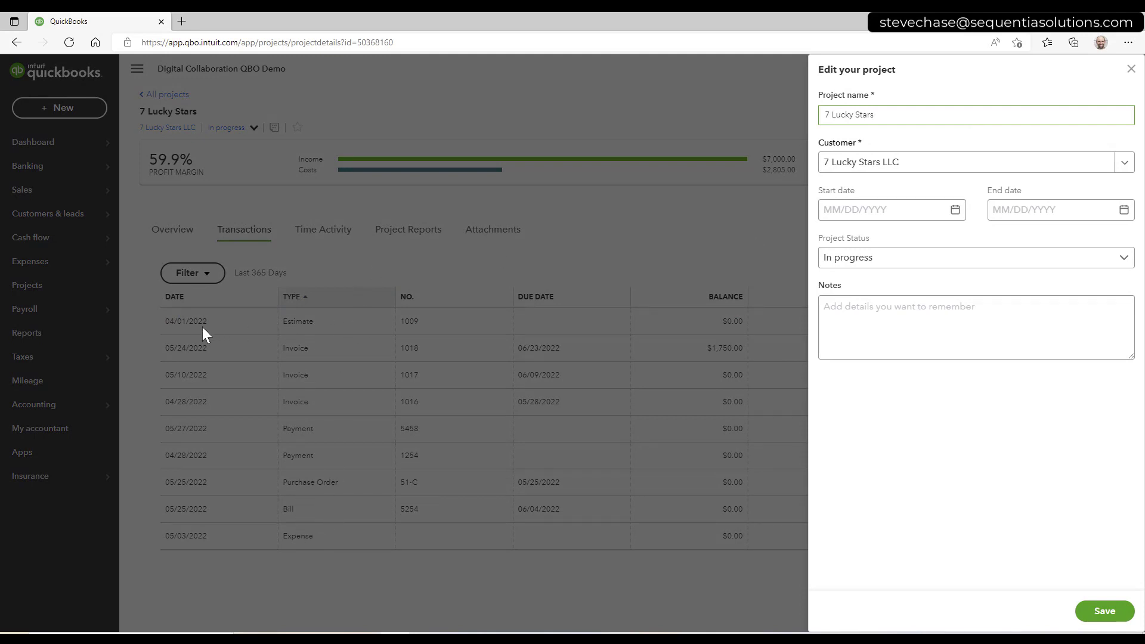
pyautogui.click(956, 210)
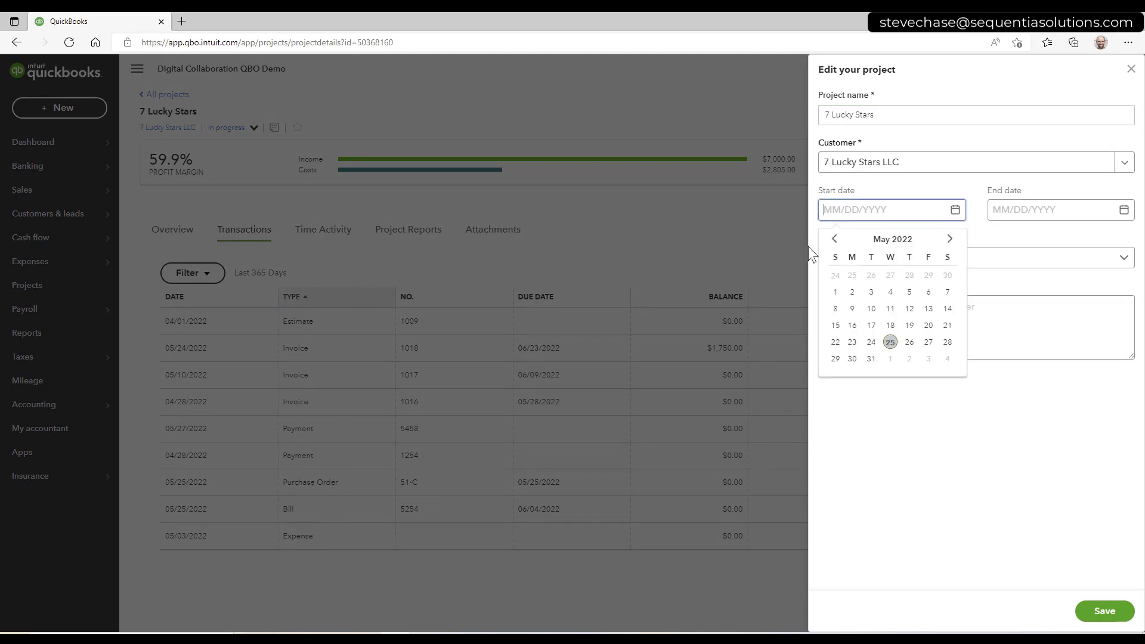
pyautogui.click(834, 238)
pyautogui.click(928, 275)
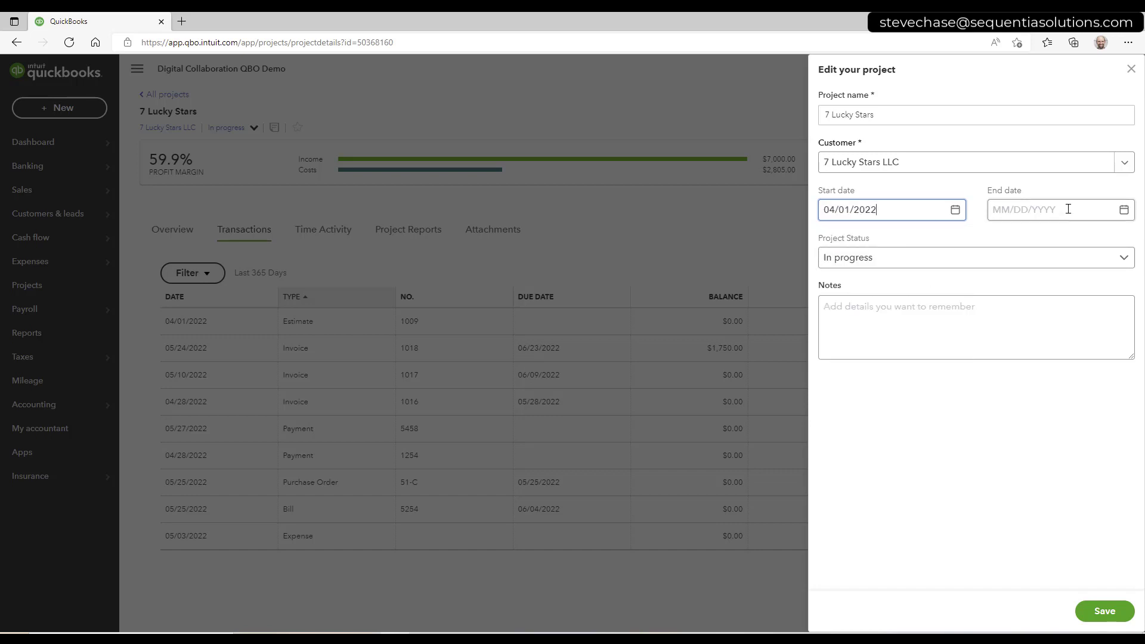
pyautogui.click(940, 310)
pyautogui.write('converrted')
pyautogui.press('BackSpace')
pyautogui.press('BackSpace')
pyautogui.press('BackSpace')
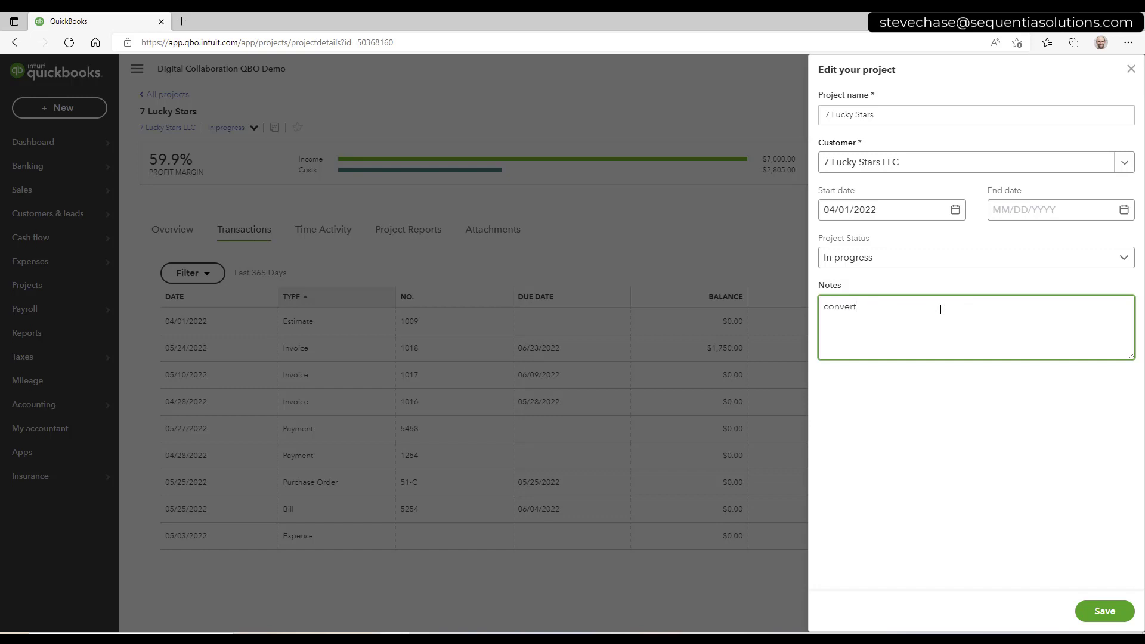
pyautogui.write('ed from sub-customer')
pyautogui.click(1101, 611)
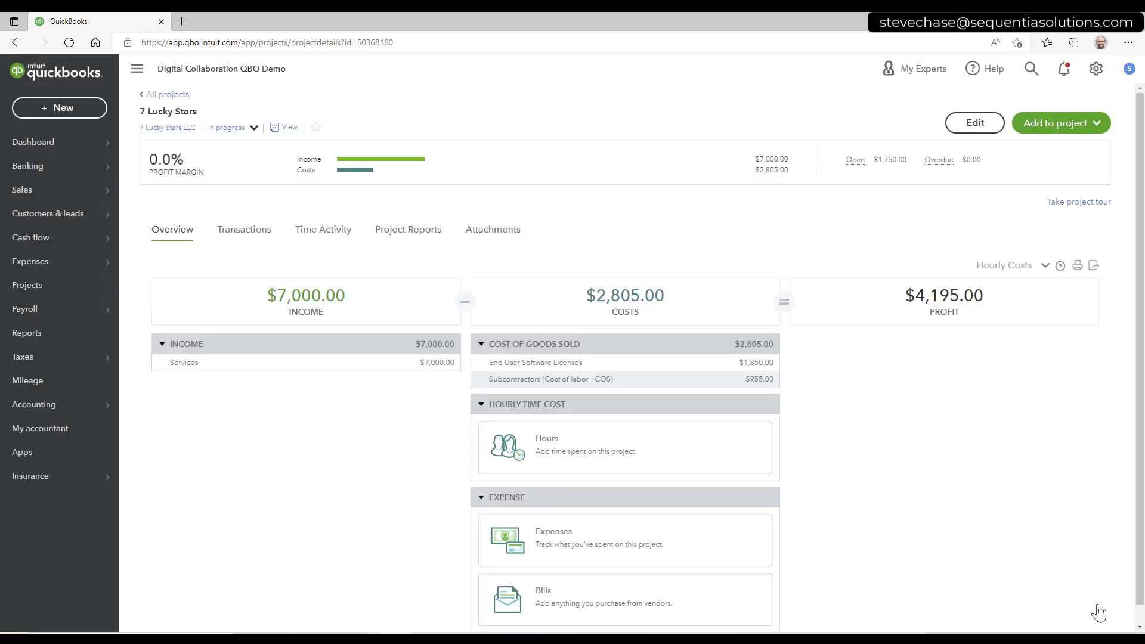
# - Look over the project's transactions and time activity, then open the Project profitability report
pyautogui.click(264, 237)
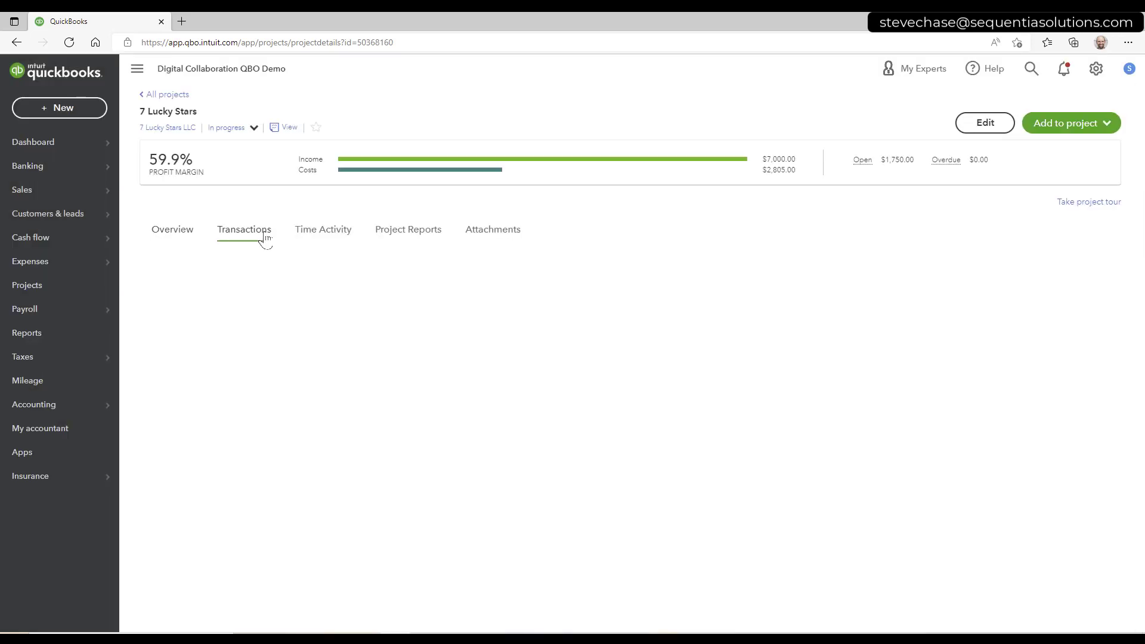
pyautogui.click(304, 232)
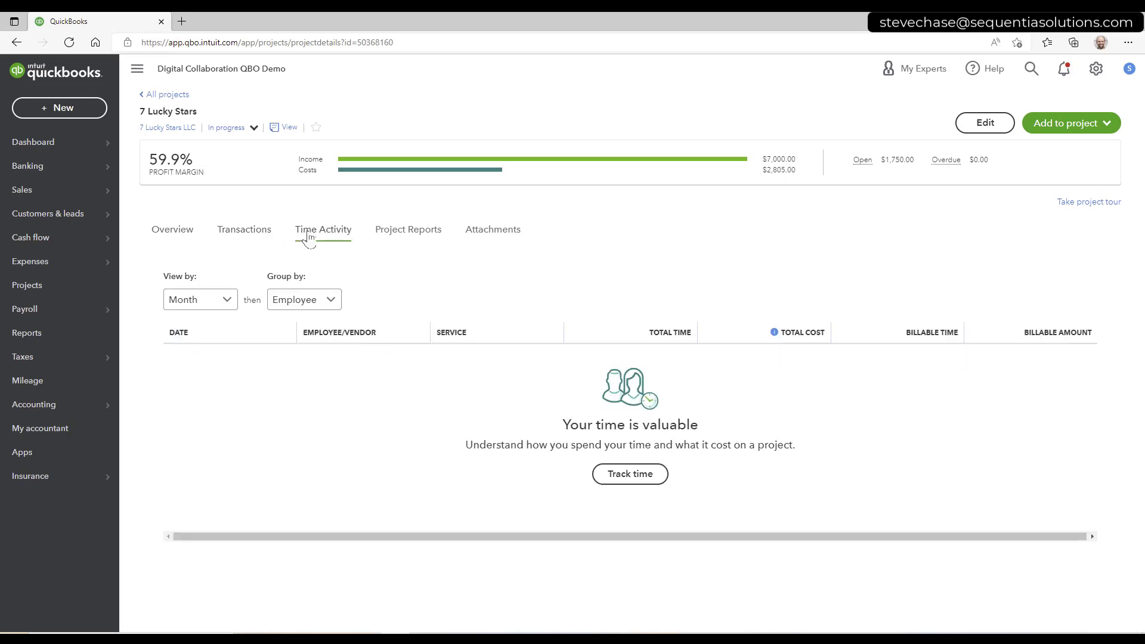
pyautogui.click(392, 238)
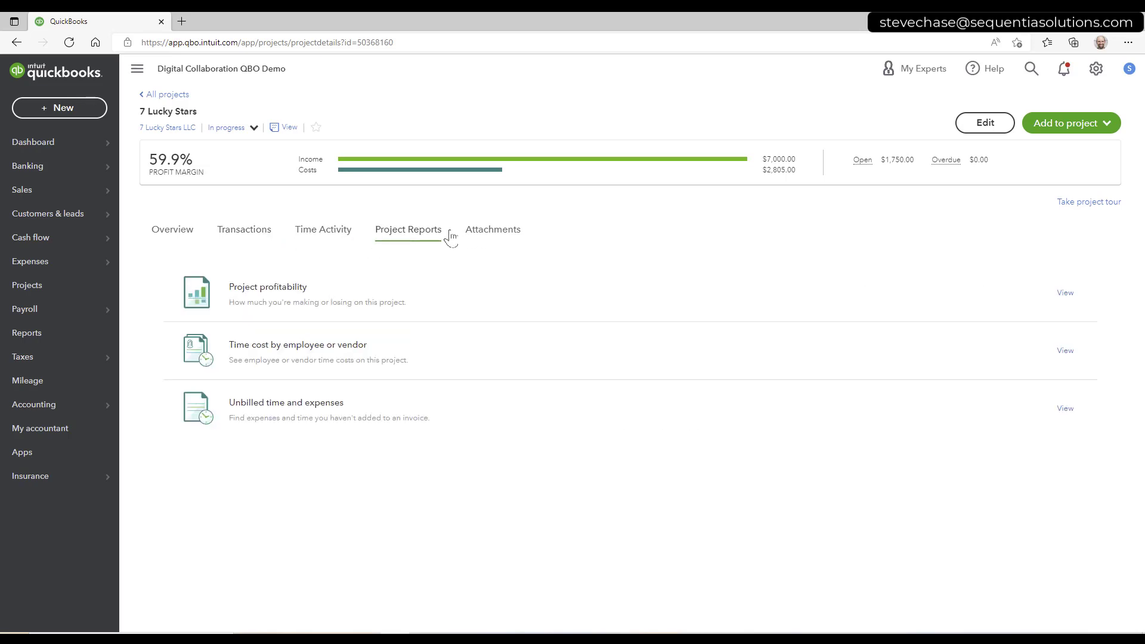
pyautogui.click(282, 297)
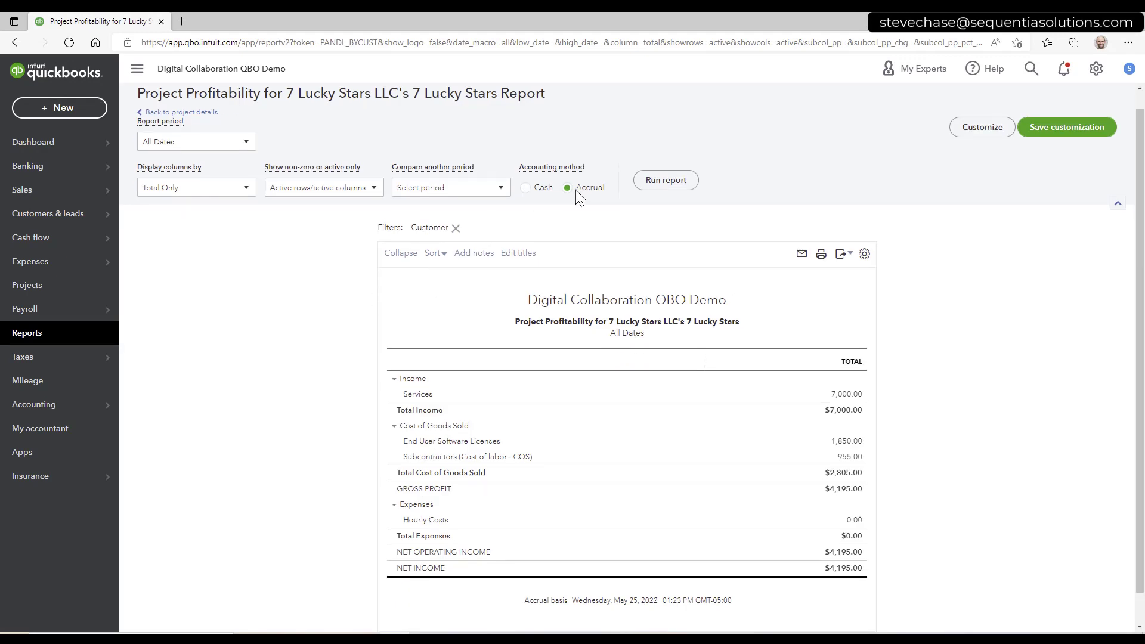
# - Run the report on a cash basis, showing $2,445.00 net income, then reselect Accrual
pyautogui.click(528, 188)
pyautogui.click(668, 183)
pyautogui.click(567, 189)
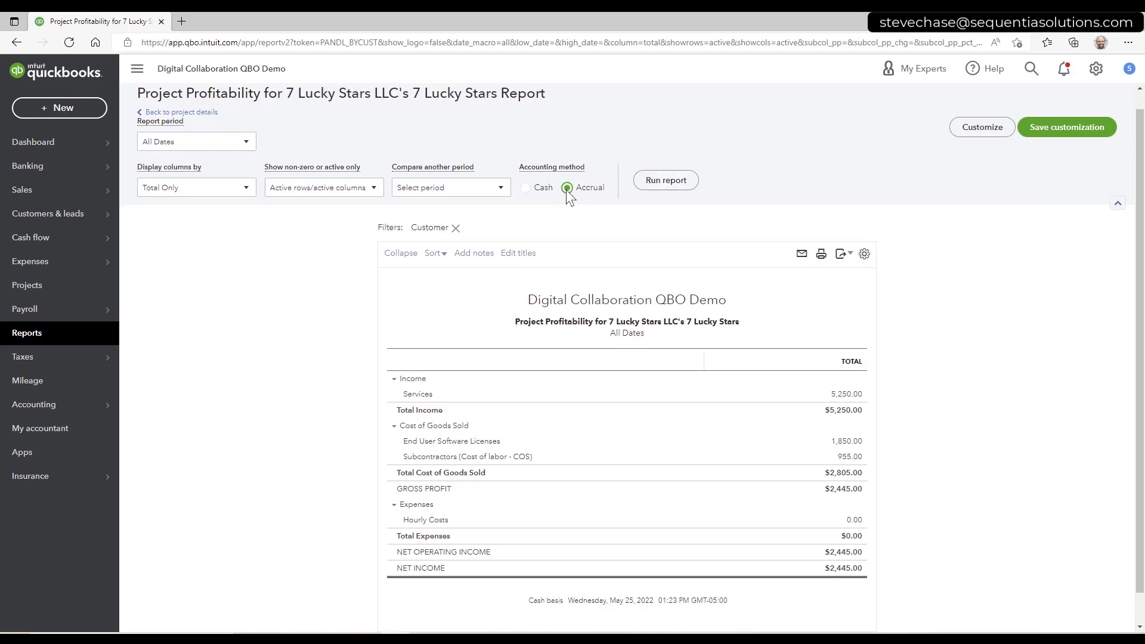